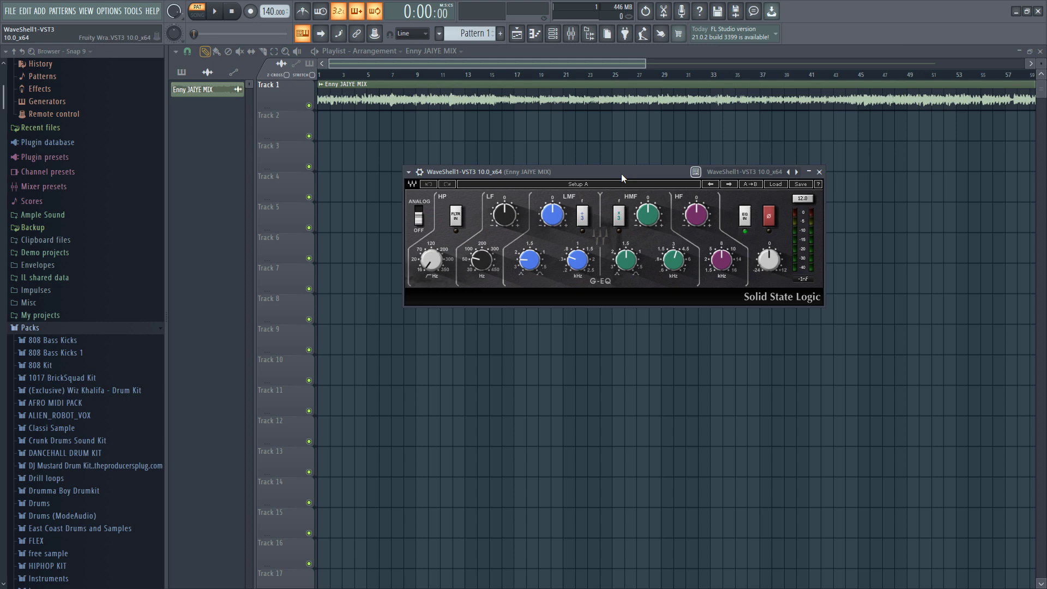
Show the mixer, look over the effect slots of insert 1, and reduce the mixer to return to the playlist.
click(579, 34)
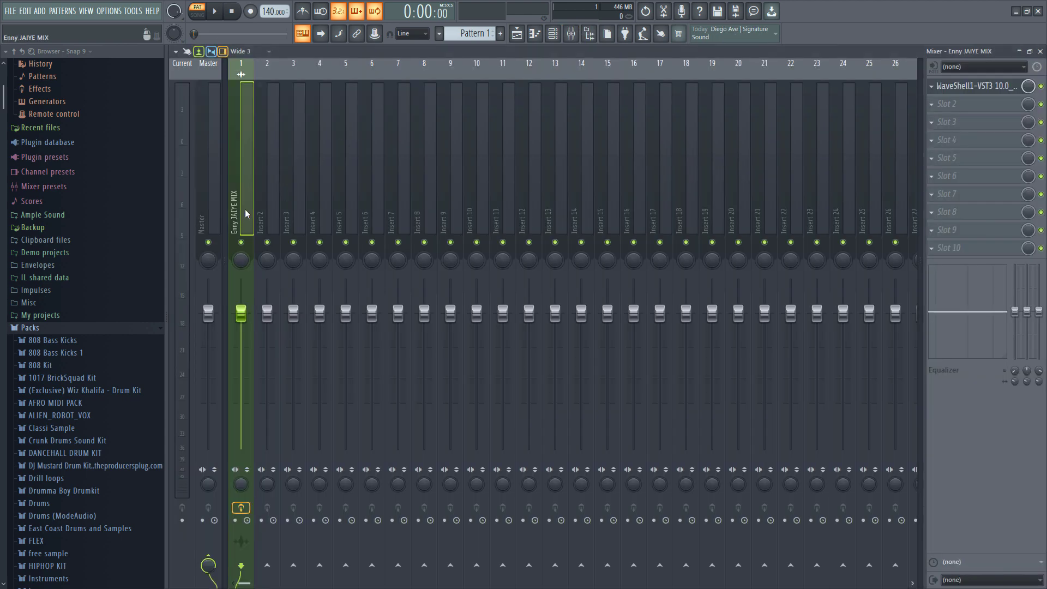
click(984, 102)
key(Escape)
click(1033, 53)
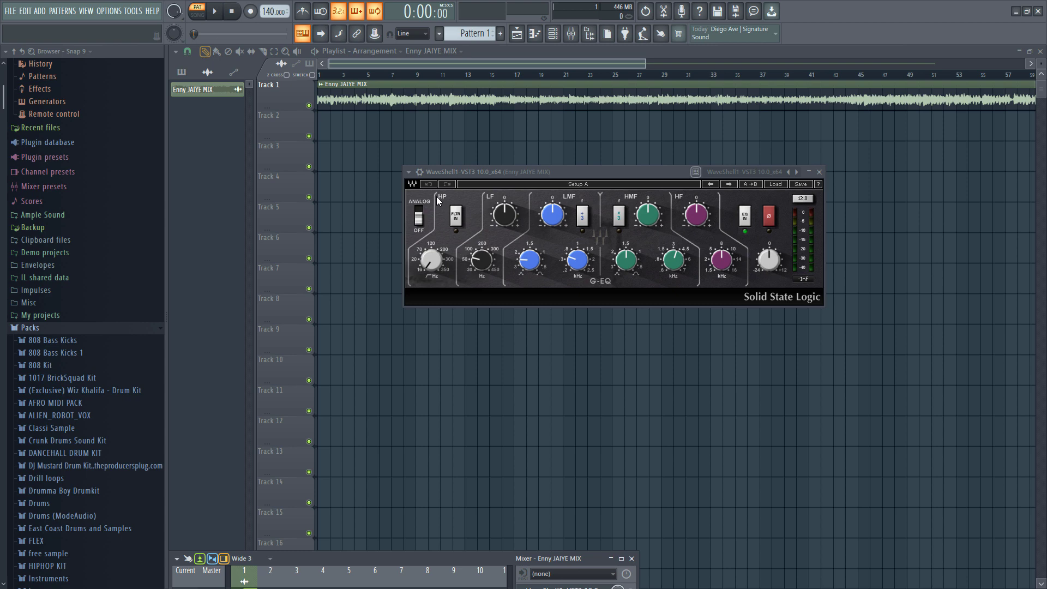
Play the mix from around bar 18 to hear it before any EQ change.
mouse_move(477, 173)
mouse_down()
mouse_move(492, 174)
mouse_move(471, 168)
mouse_up()
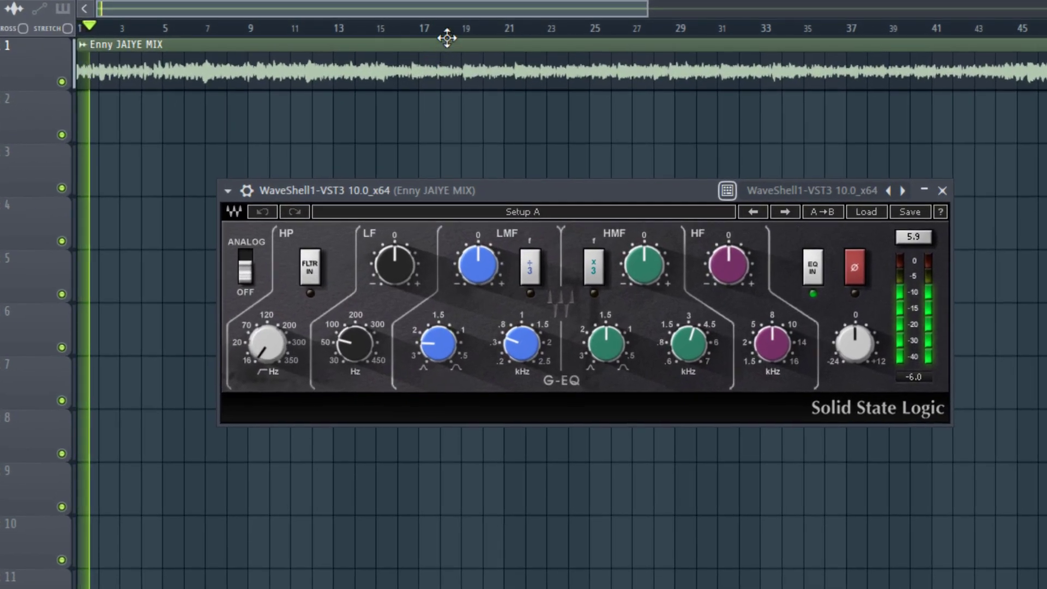
click(447, 36)
scroll(563, 44, down, 2)
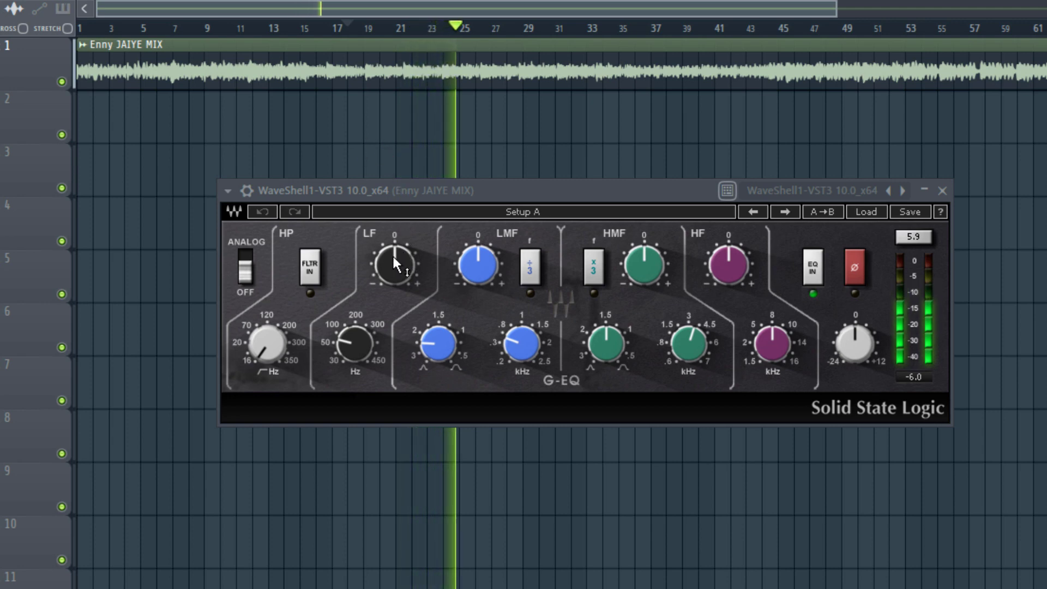
key(space)
Lower the G-EQ's LF frequency to between 30 and 50 Hz and cut the LF gain slightly.
click(276, 345)
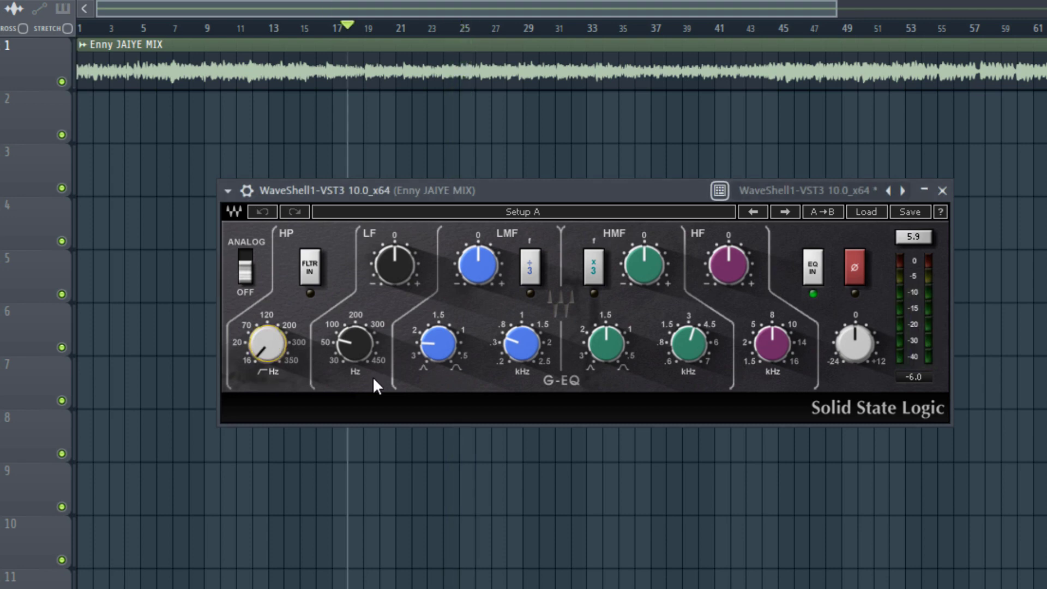
click(355, 345)
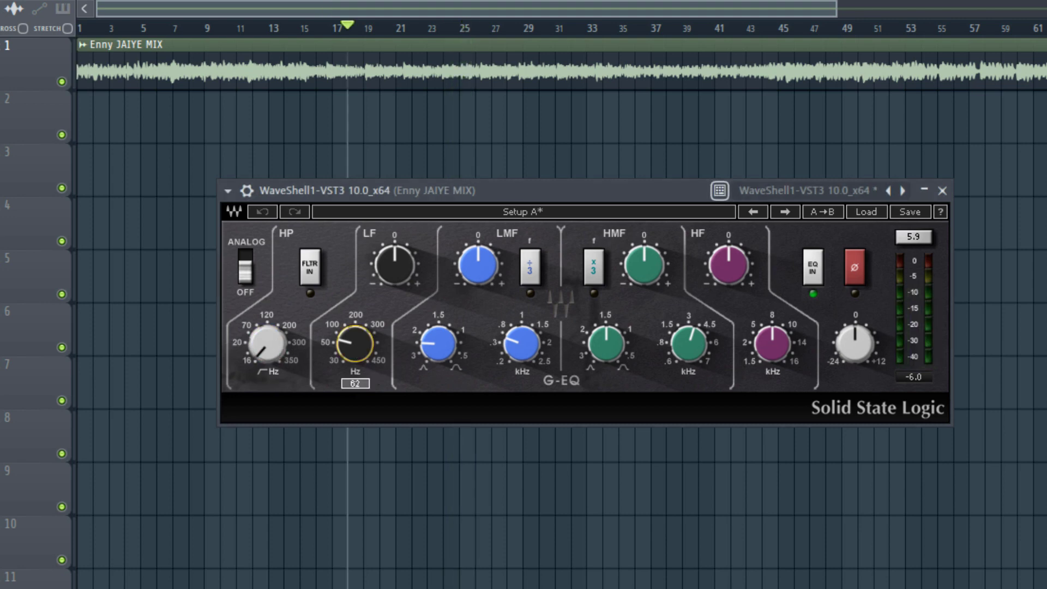
drag(355, 344, 356, 354)
drag(356, 355, 356, 337)
drag(394, 265, 394, 271)
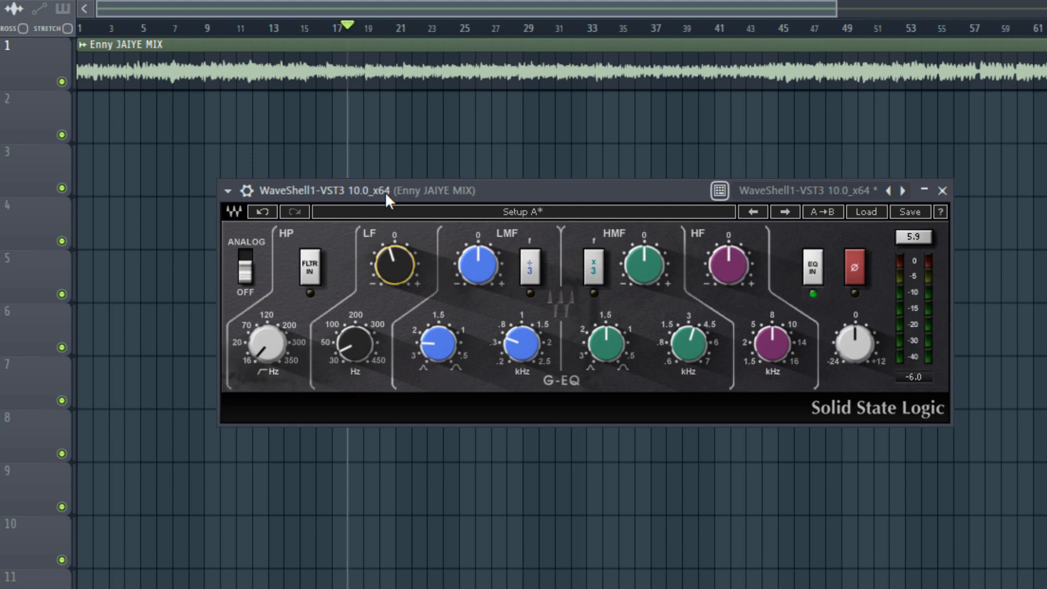
Audition the LF cut with the mix playing, fine-adjusting the LF gain.
key(space)
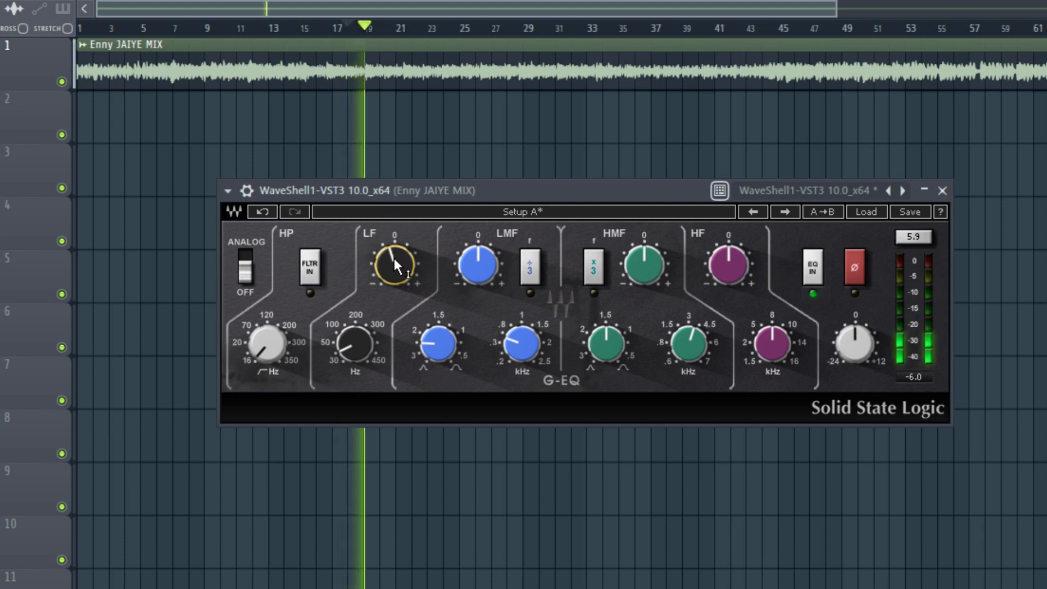
mouse_move(394, 260)
drag(393, 260, 393, 265)
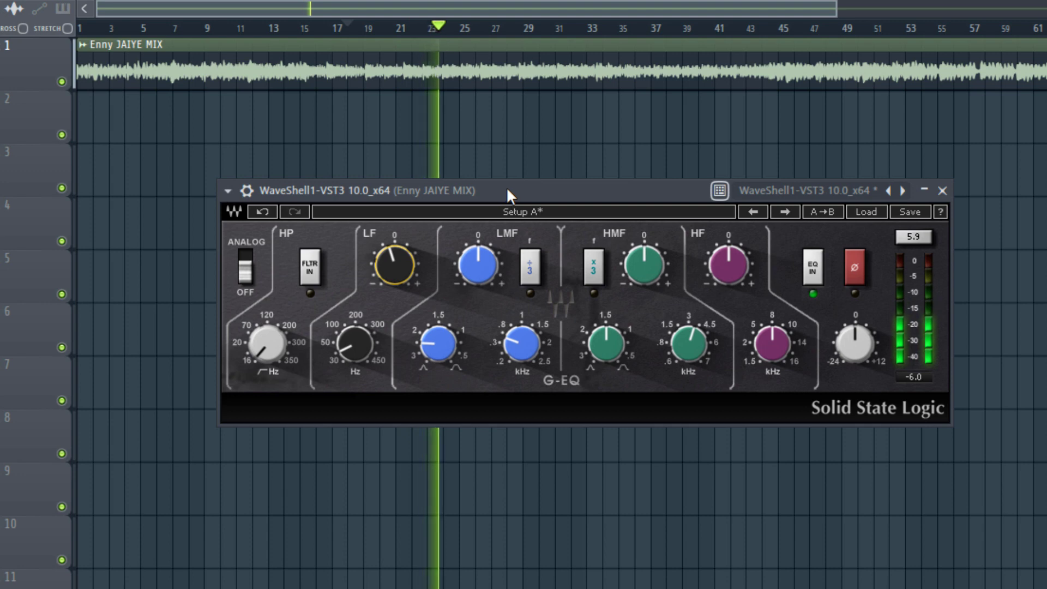
drag(506, 190, 510, 191)
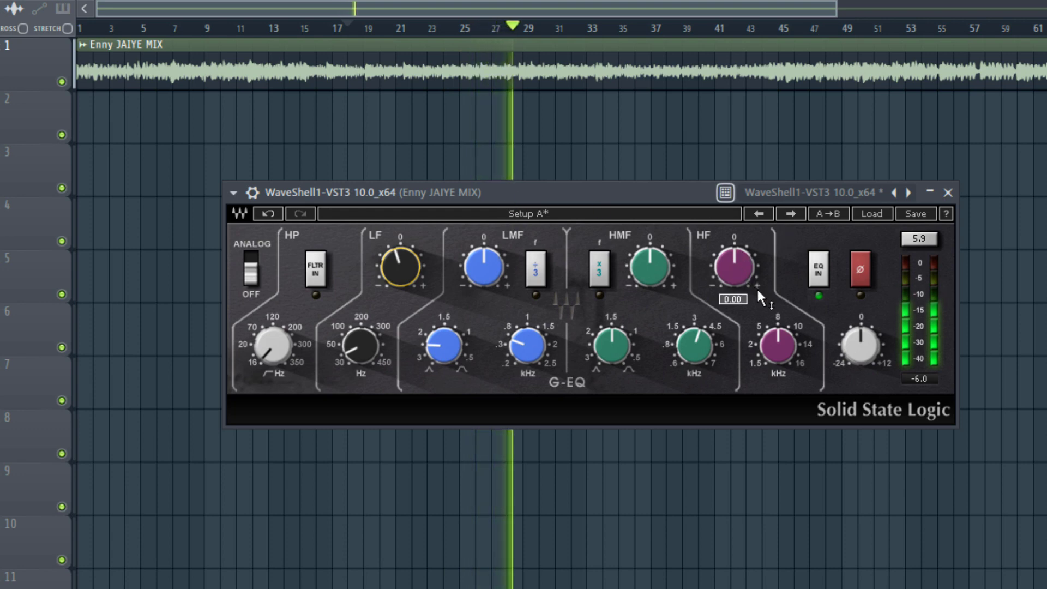
key(space)
Reposition the EQ window lower over the playlist and replay the mix to listen to it.
click(776, 343)
drag(643, 194, 653, 234)
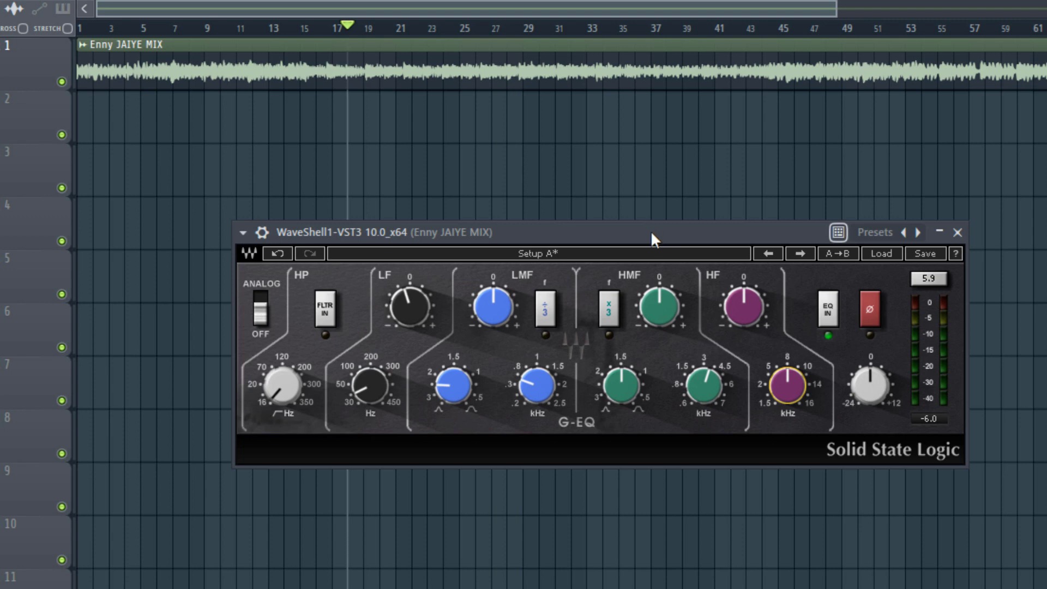
drag(651, 233, 623, 249)
key(space)
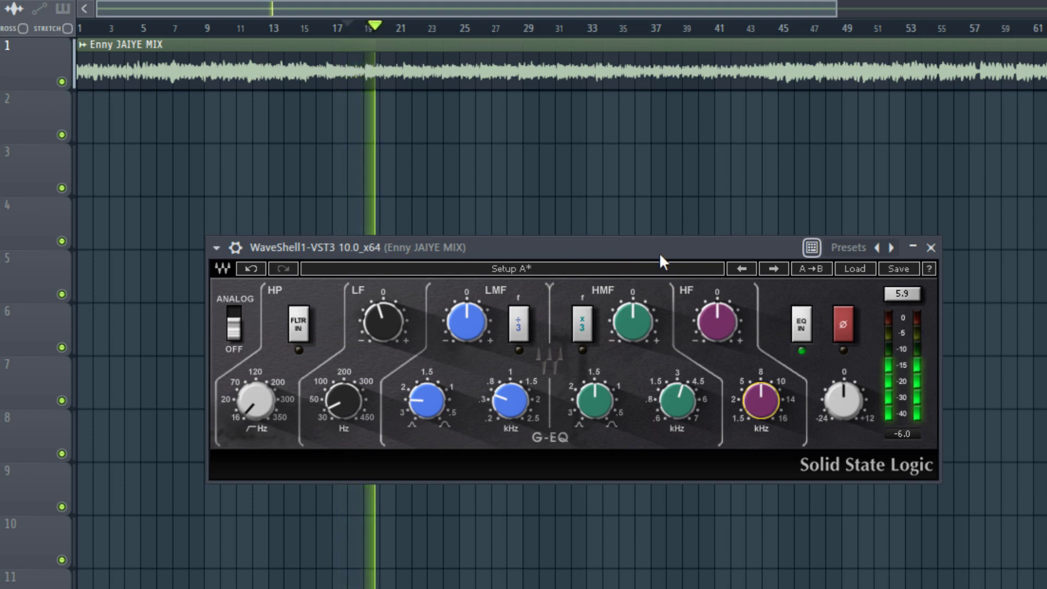
drag(659, 252, 639, 280)
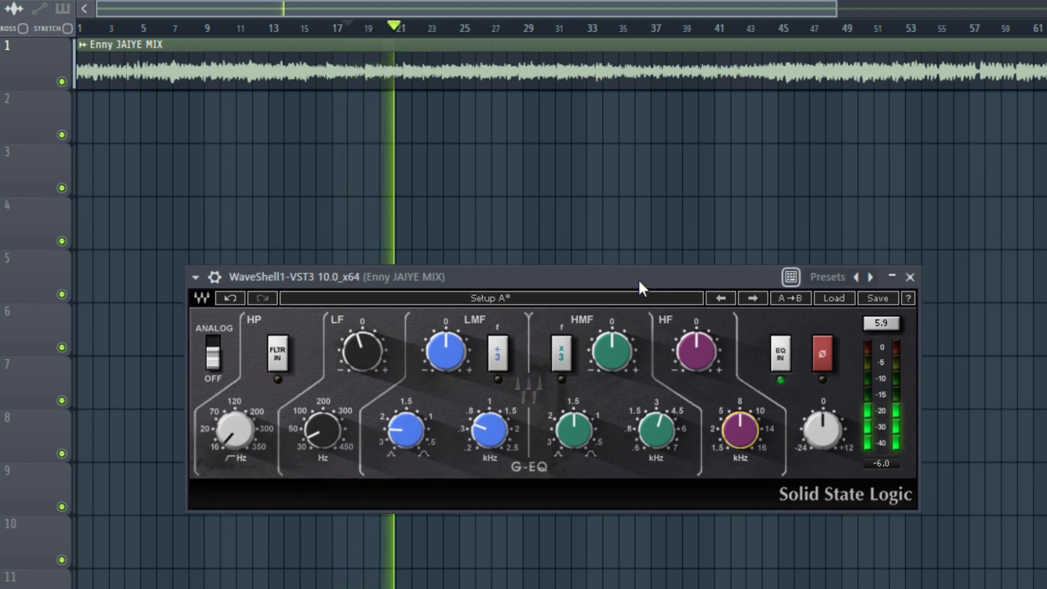
key(space)
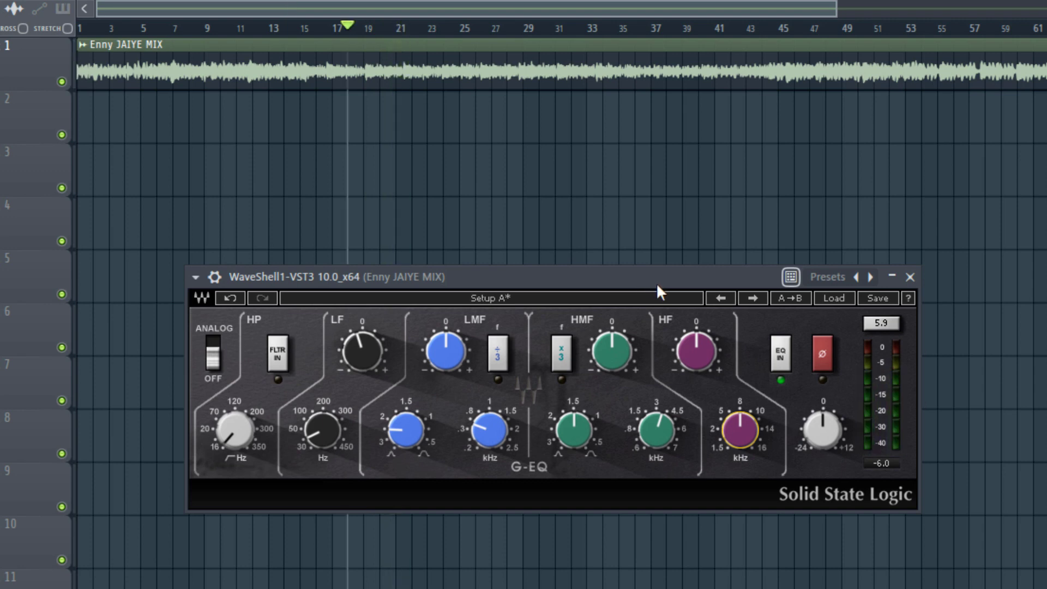
Raise the G-EQ's HF frequency to about 10 kHz, boost the HF gain slightly and play the mix to check.
drag(736, 430, 735, 403)
drag(701, 356, 697, 347)
key(space)
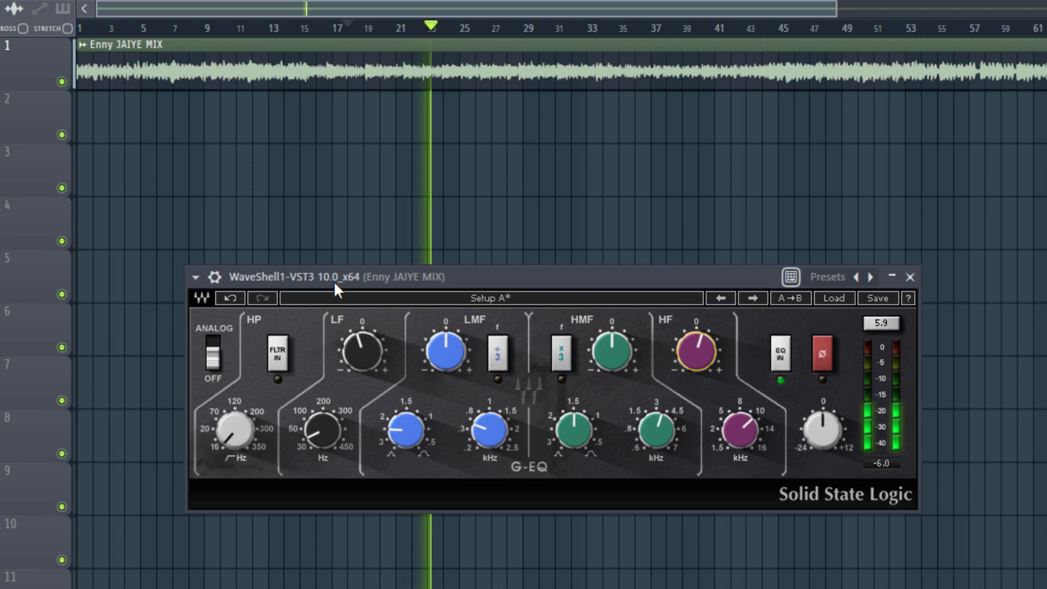
key(space)
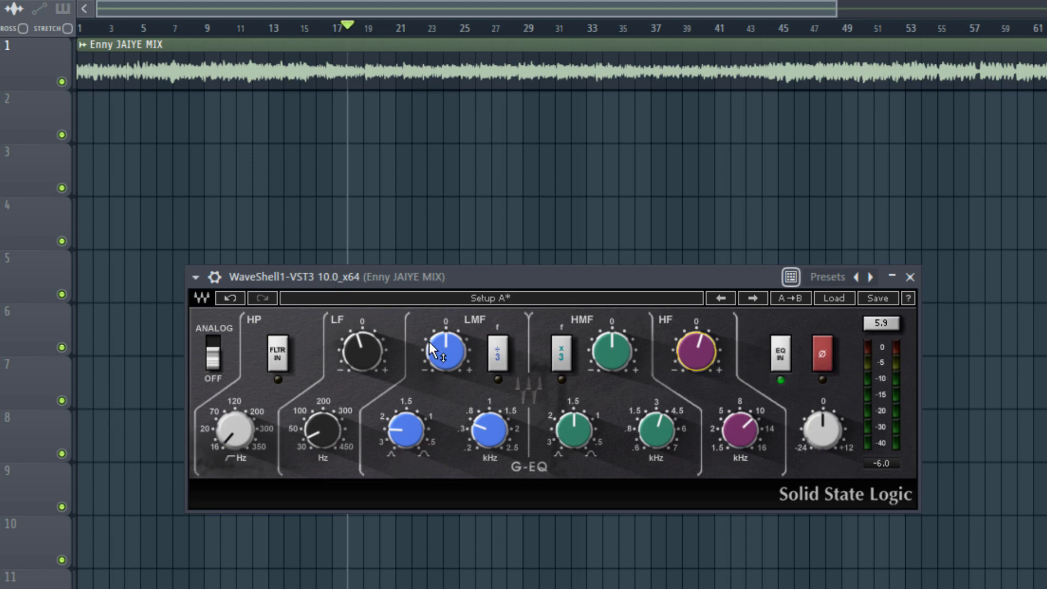
Compare the mix with the EQ plugin disabled and enabled, leaving it enabled.
click(215, 278)
key(space)
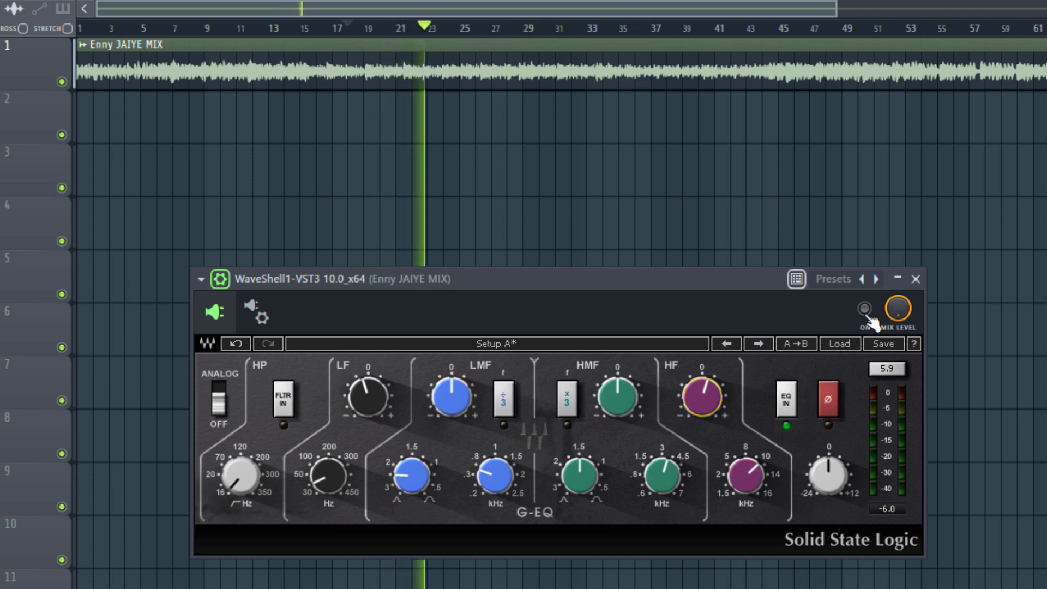
key(space)
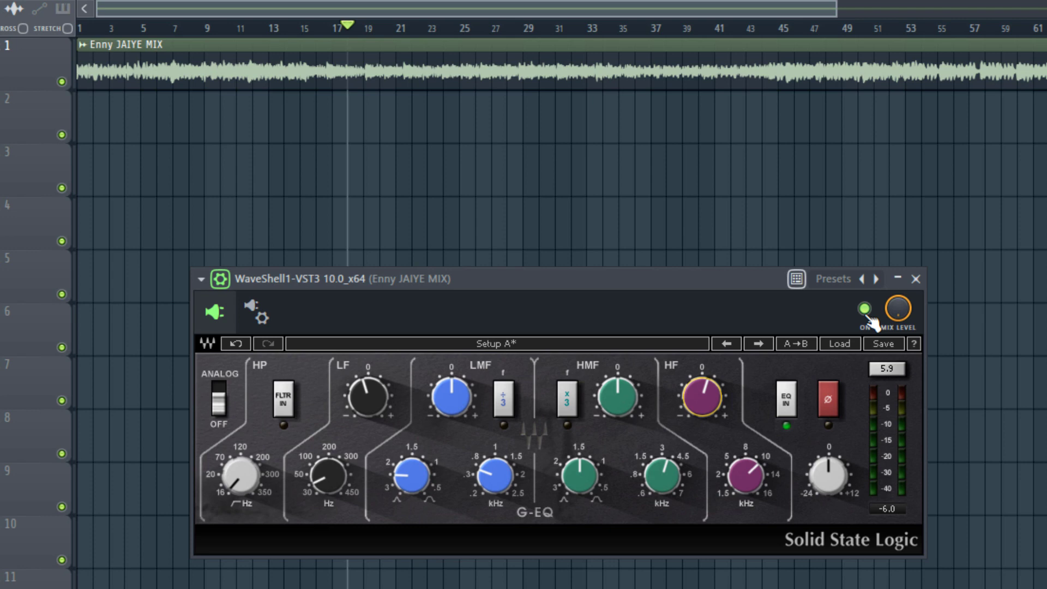
key(space)
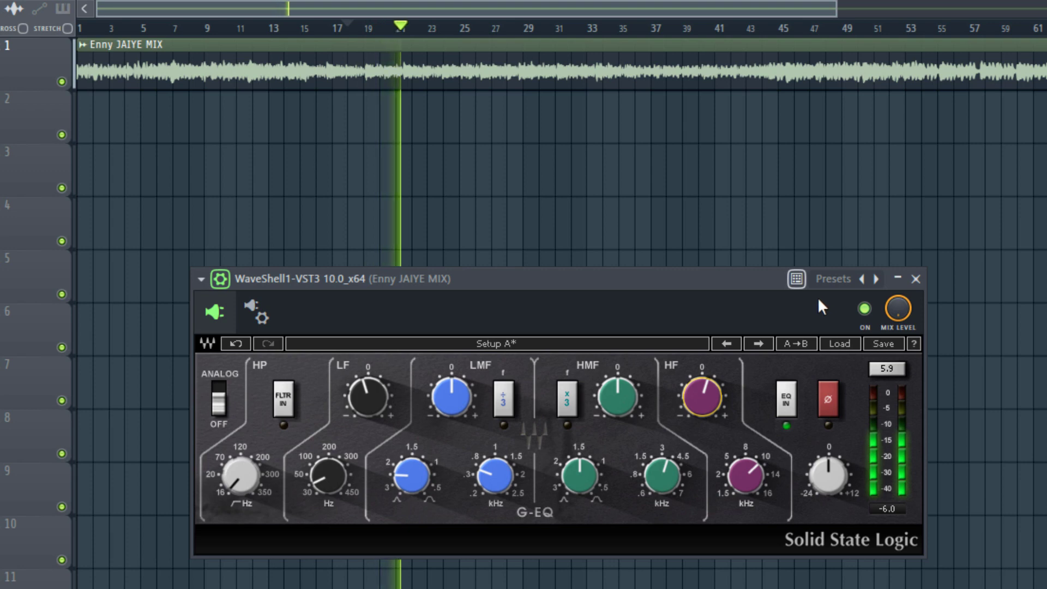
key(space)
key(Escape)
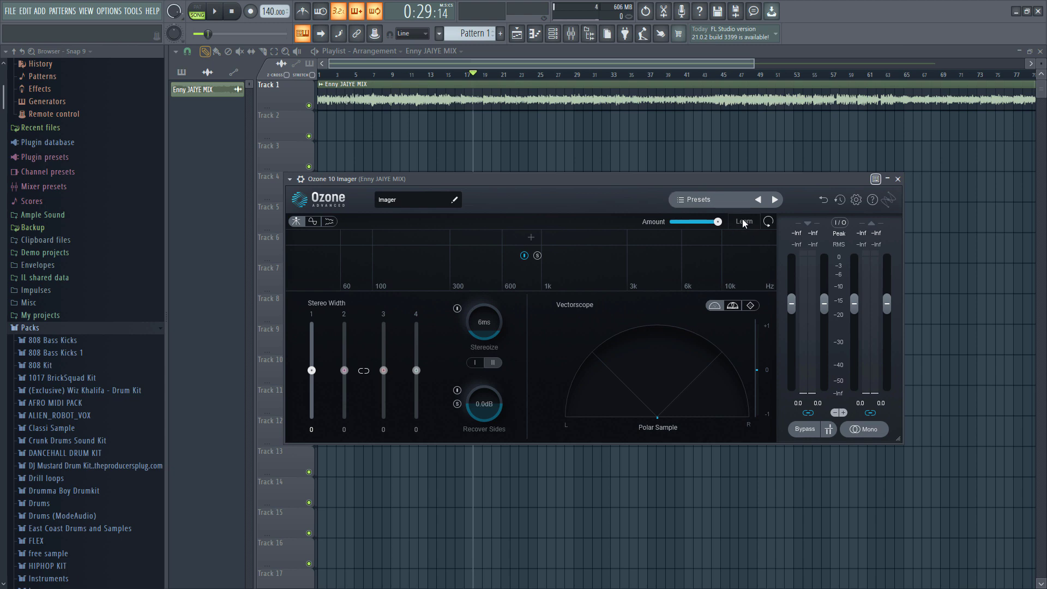
Split the Ozone Imager into four bands with crossovers at about 300 Hz, 600 Hz and between 1 and 3 kHz.
drag(635, 180, 658, 188)
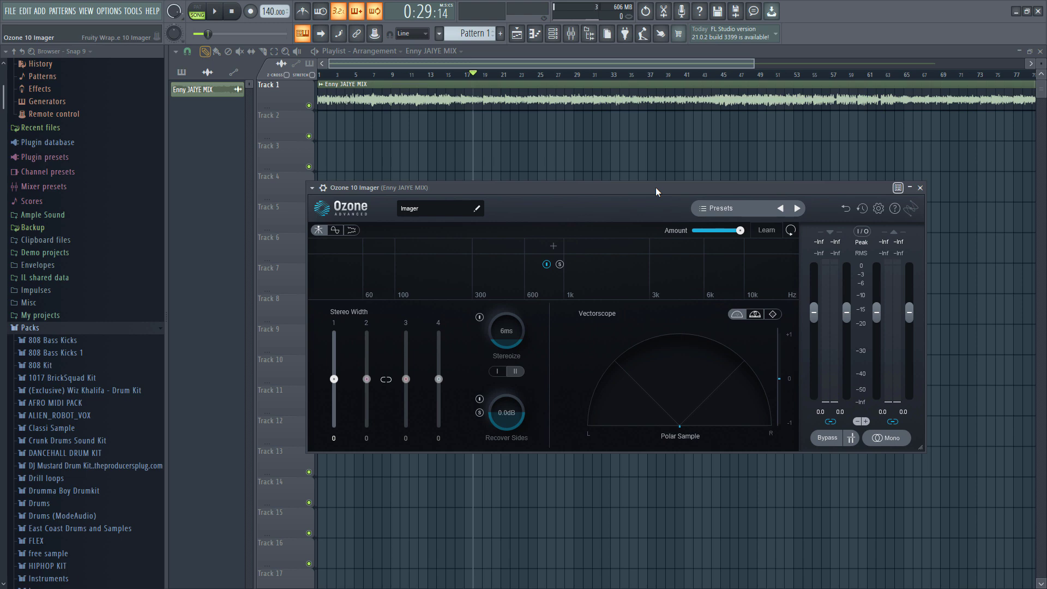
click(472, 249)
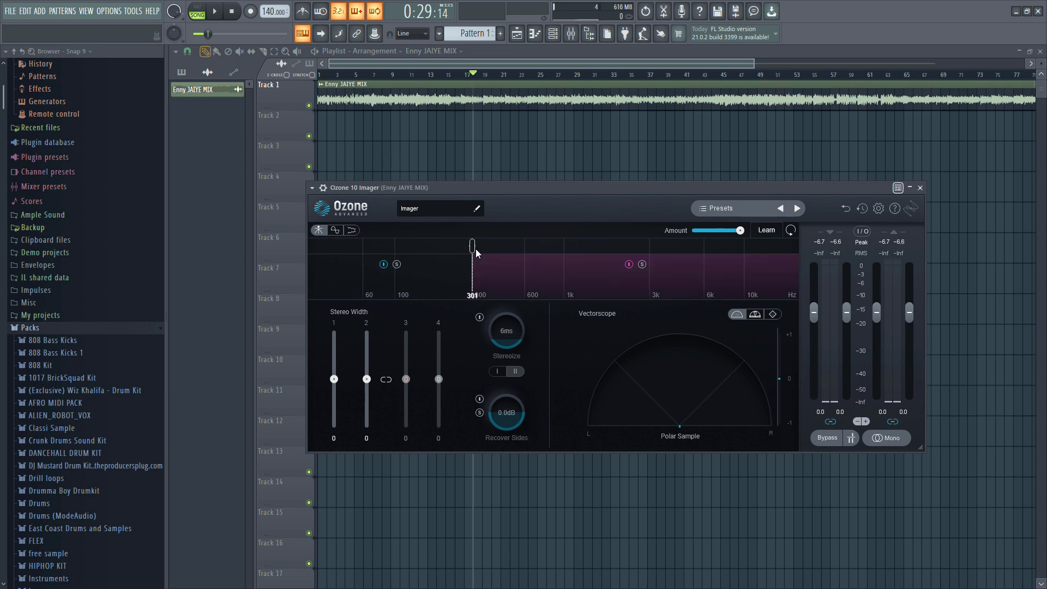
click(532, 250)
click(598, 250)
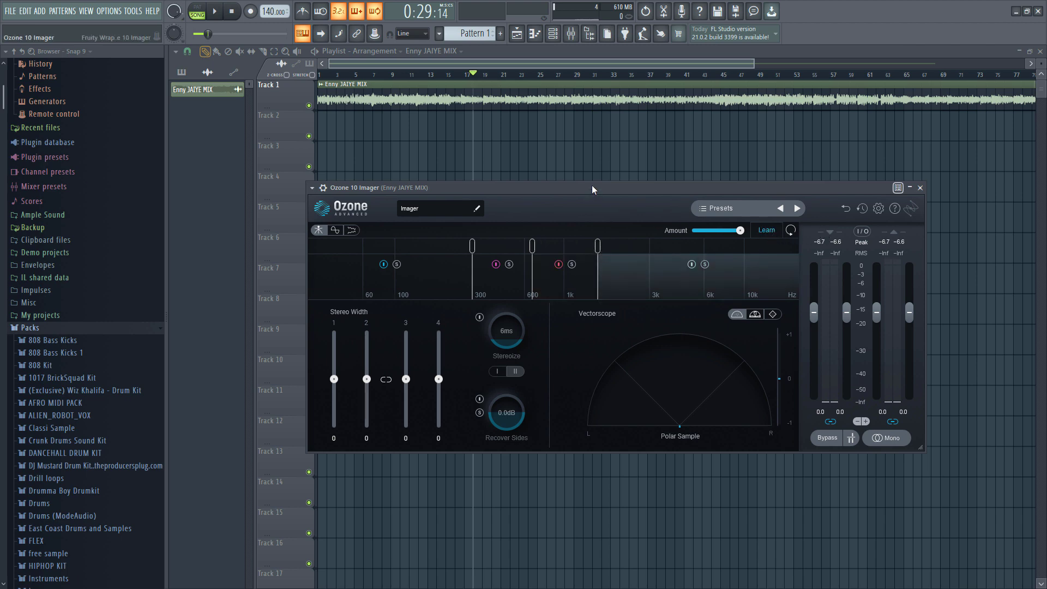
Let Learn place the Imager's crossovers during playback, running it again on the louder section from about bar 47.
key(space)
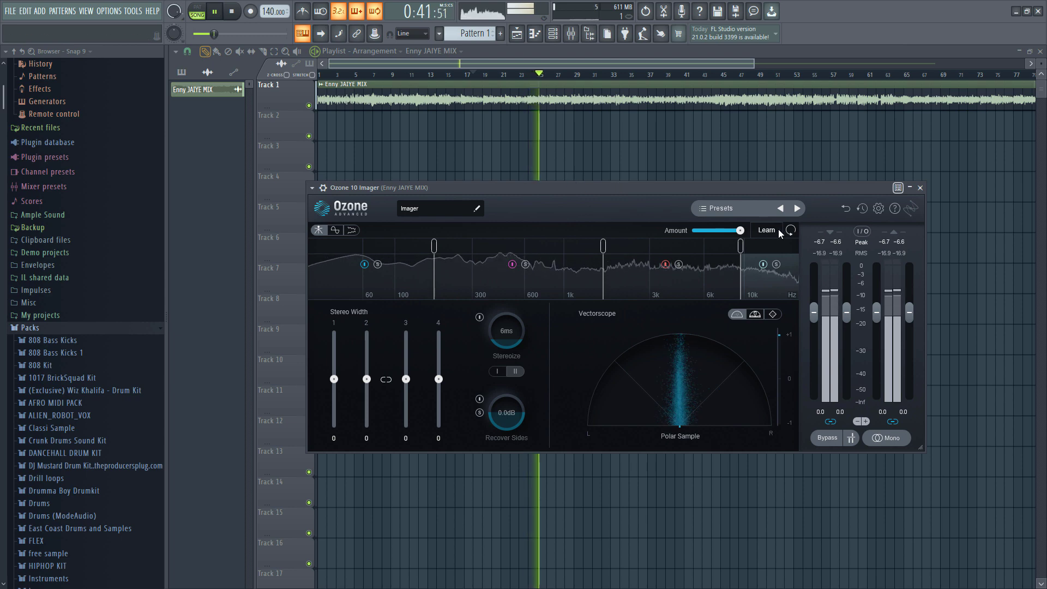
key(space)
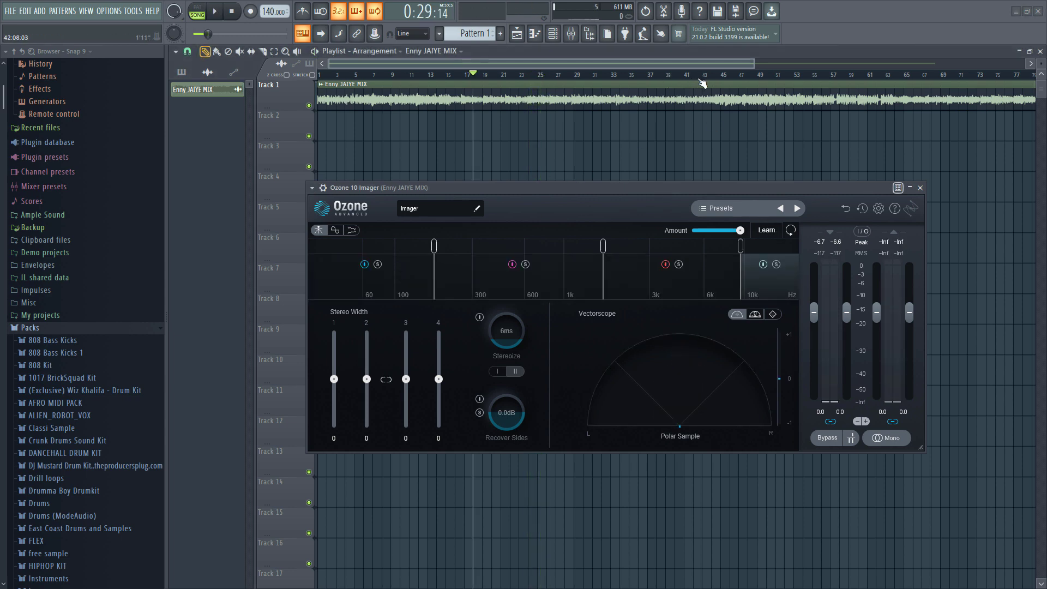
drag(720, 74, 738, 75)
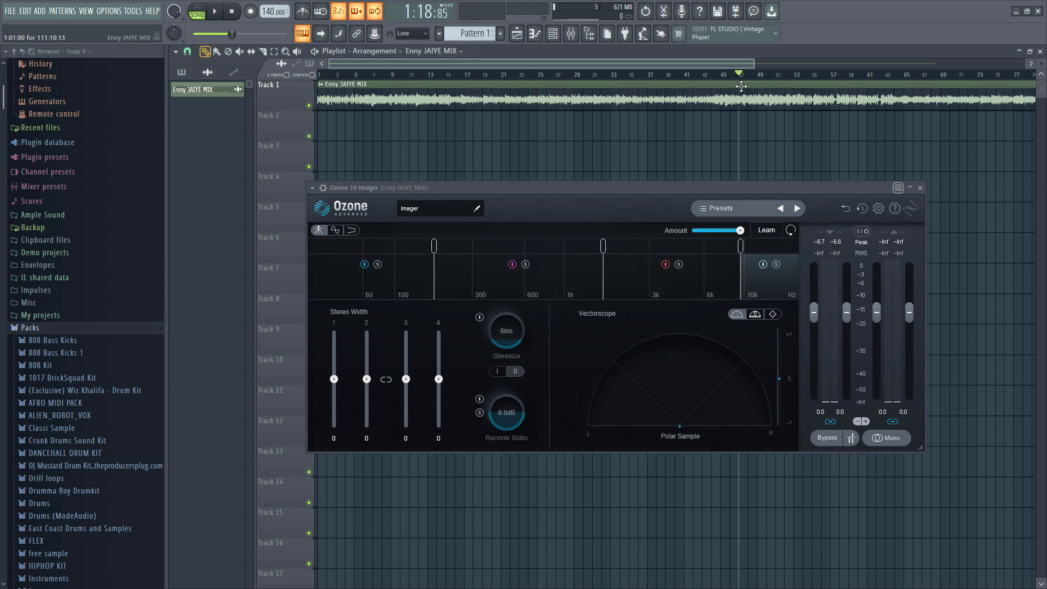
key(space)
click(765, 230)
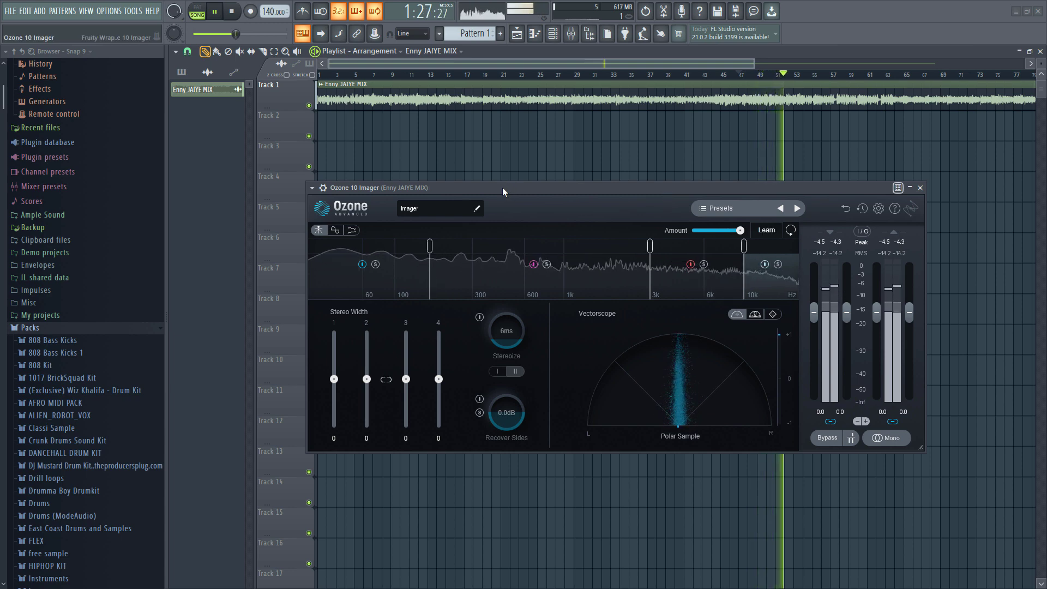
key(space)
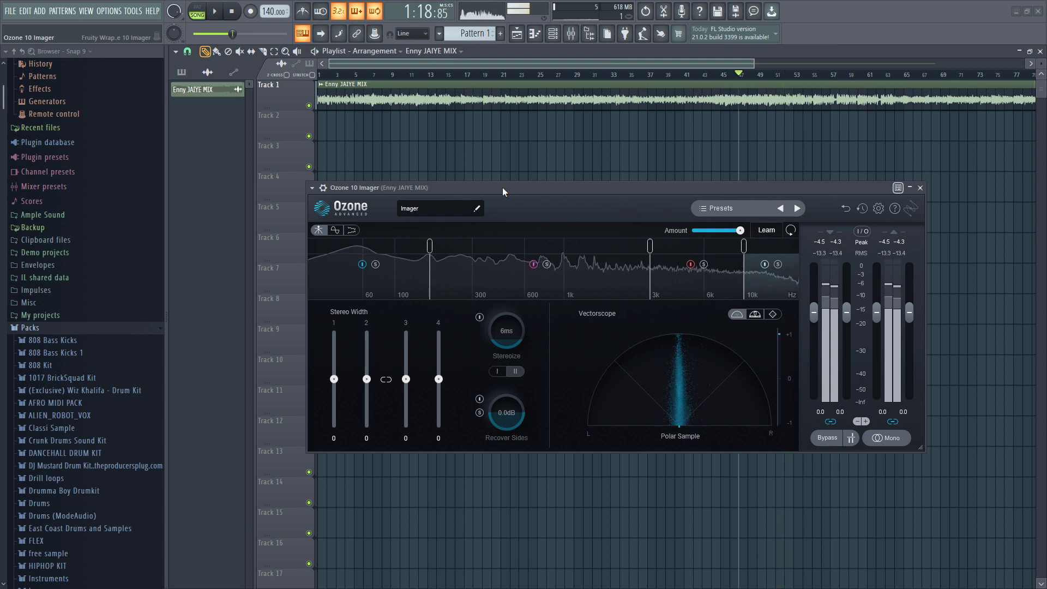
Set the Imager's stereo width to -12 for band 1, 44 for band 3 and 29 for band 4, playing from about bar 20.
click(498, 76)
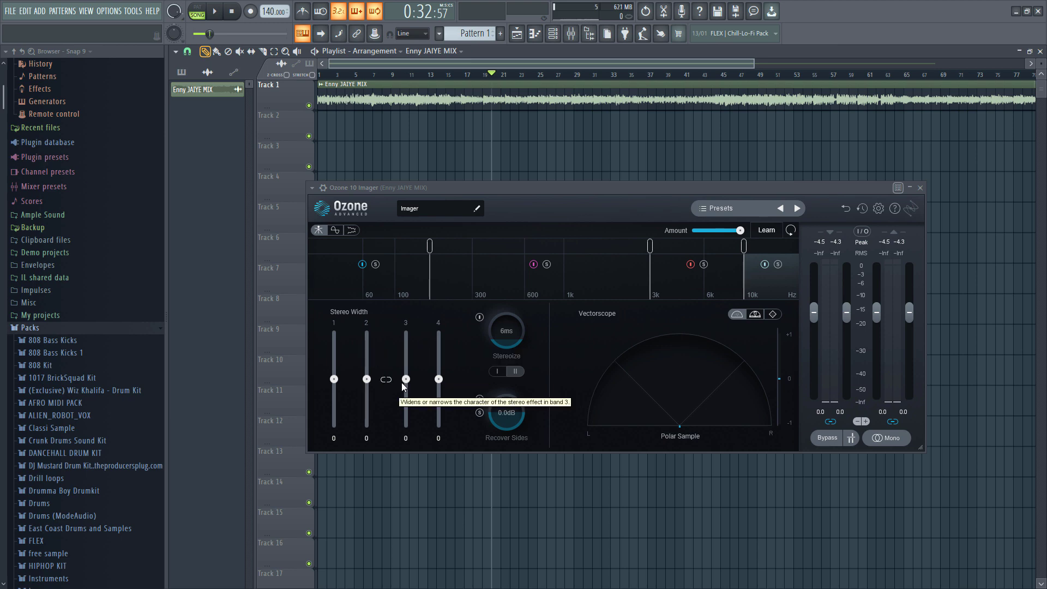
drag(406, 379, 408, 369)
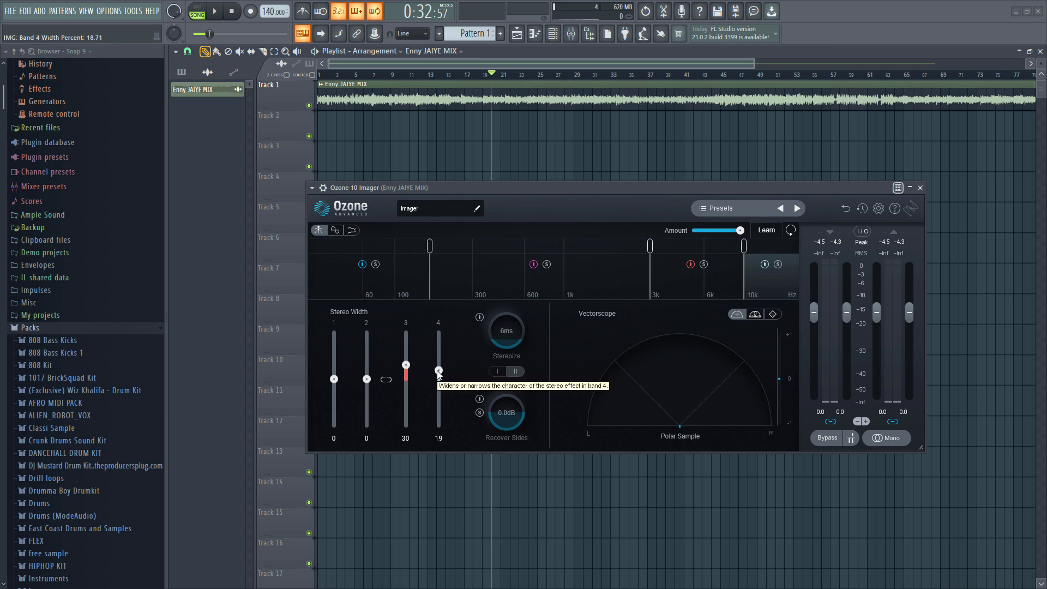
mouse_move(439, 374)
mouse_down()
mouse_move(410, 362)
mouse_move(413, 350)
mouse_move(414, 365)
mouse_move(441, 369)
mouse_up()
key(space)
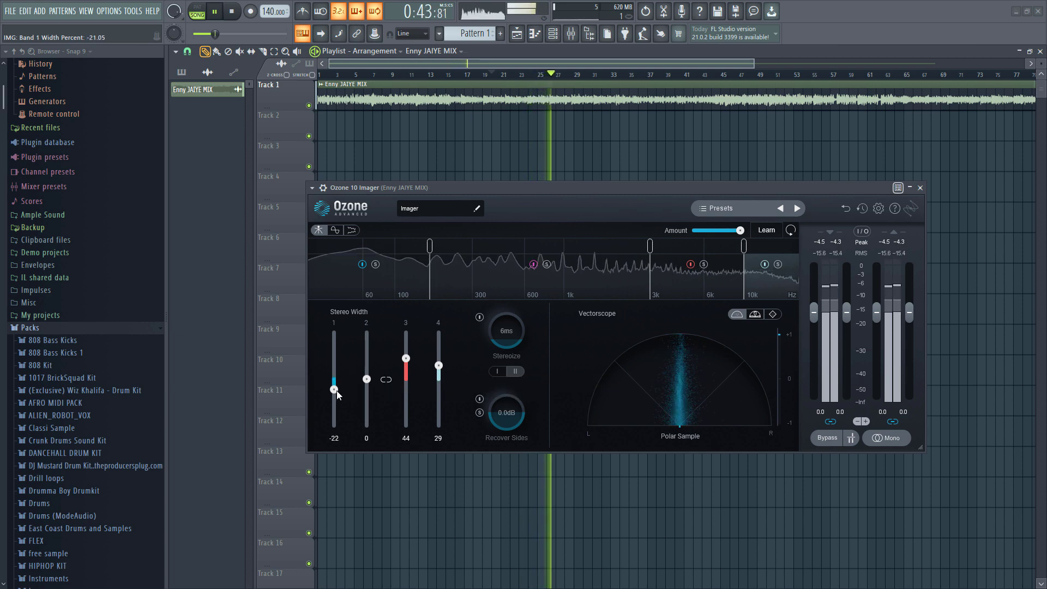
mouse_move(335, 383)
mouse_down()
mouse_move(336, 397)
mouse_move(338, 388)
mouse_up()
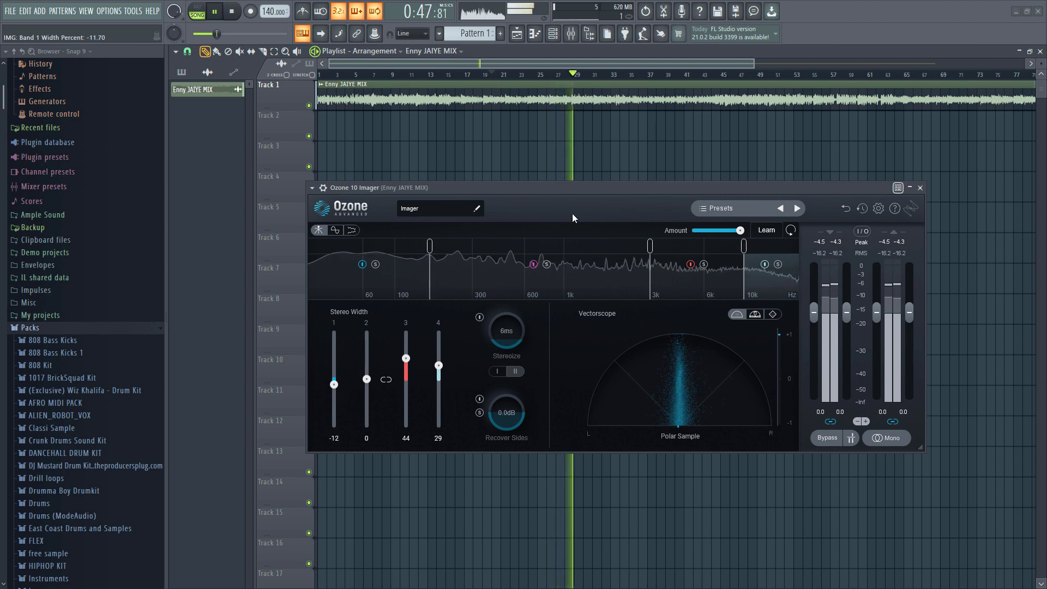
key(space)
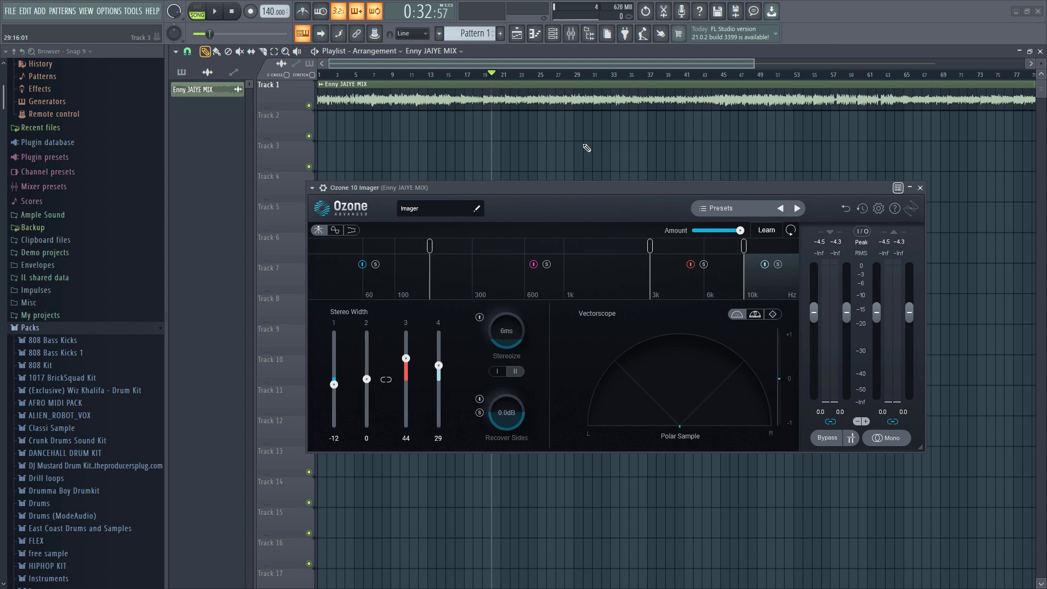
Compare the mix from about bar 20 with the Ozone Imager disabled and enabled, leaving it enabled.
key(space)
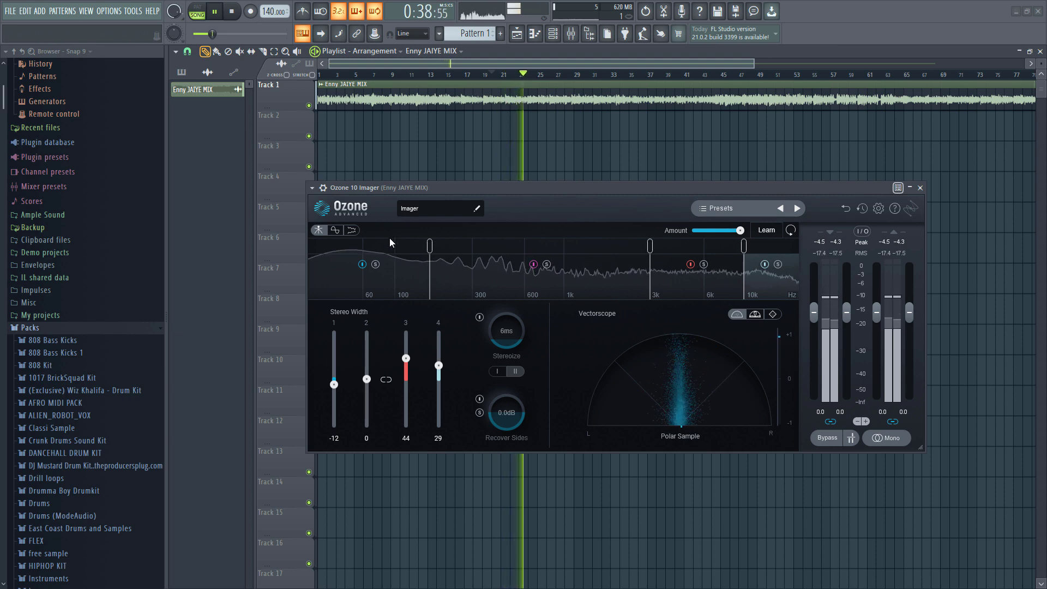
click(332, 191)
key(space)
click(892, 210)
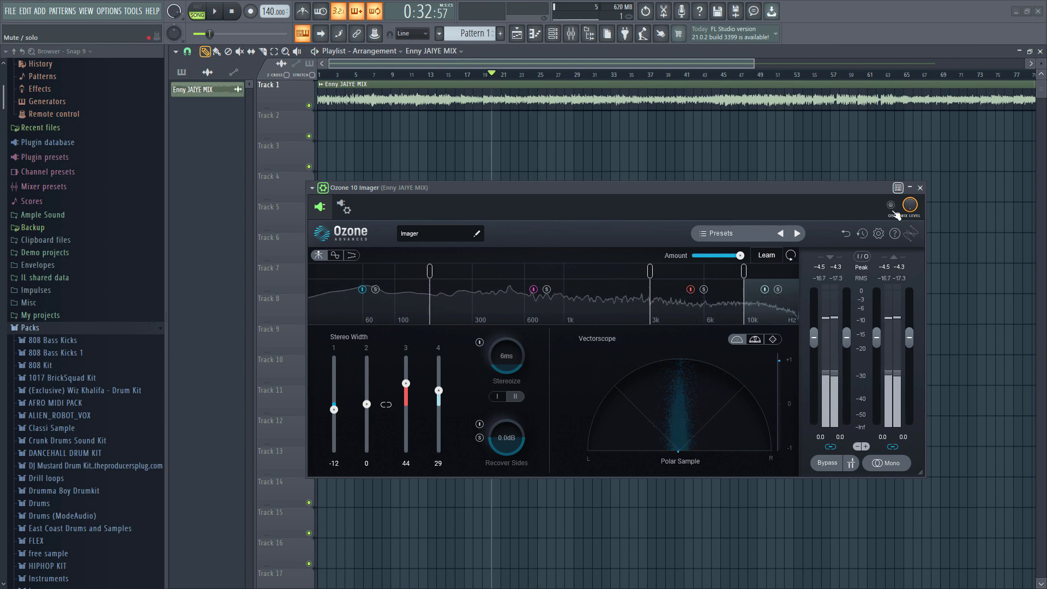
key(space)
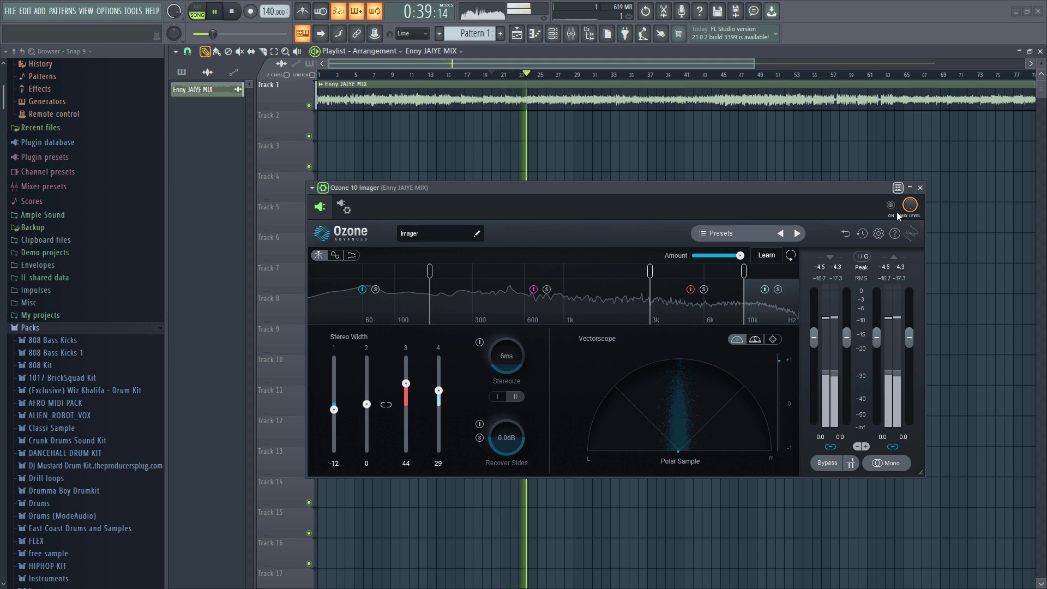
key(space)
click(894, 205)
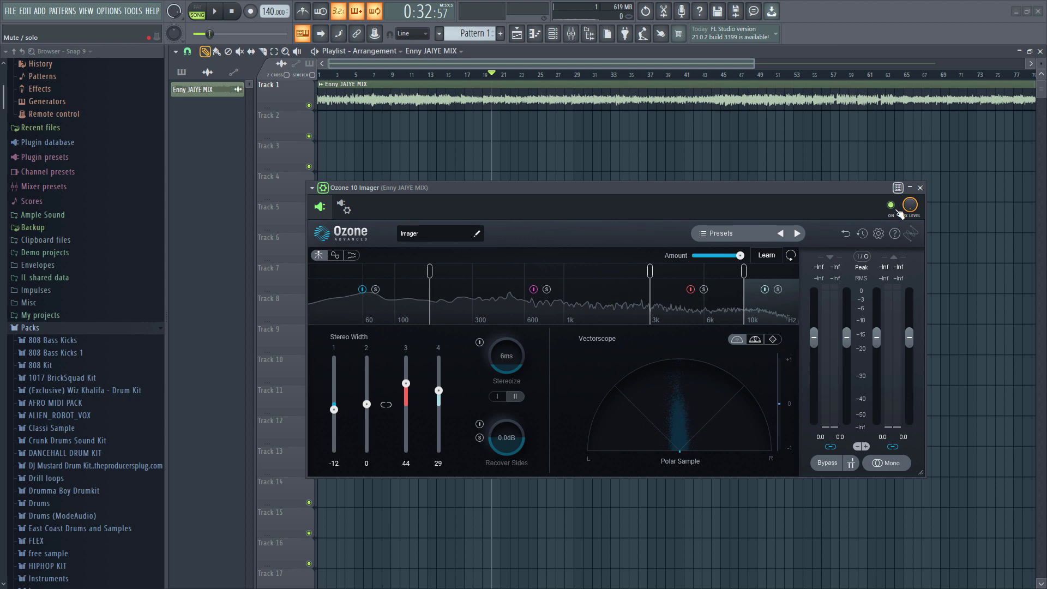
key(space)
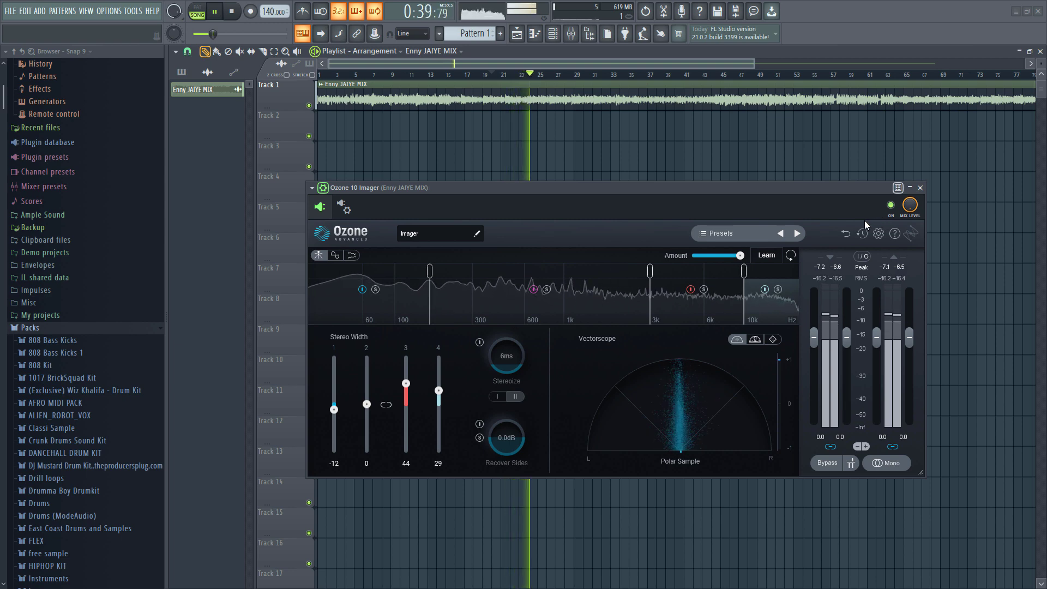
key(space)
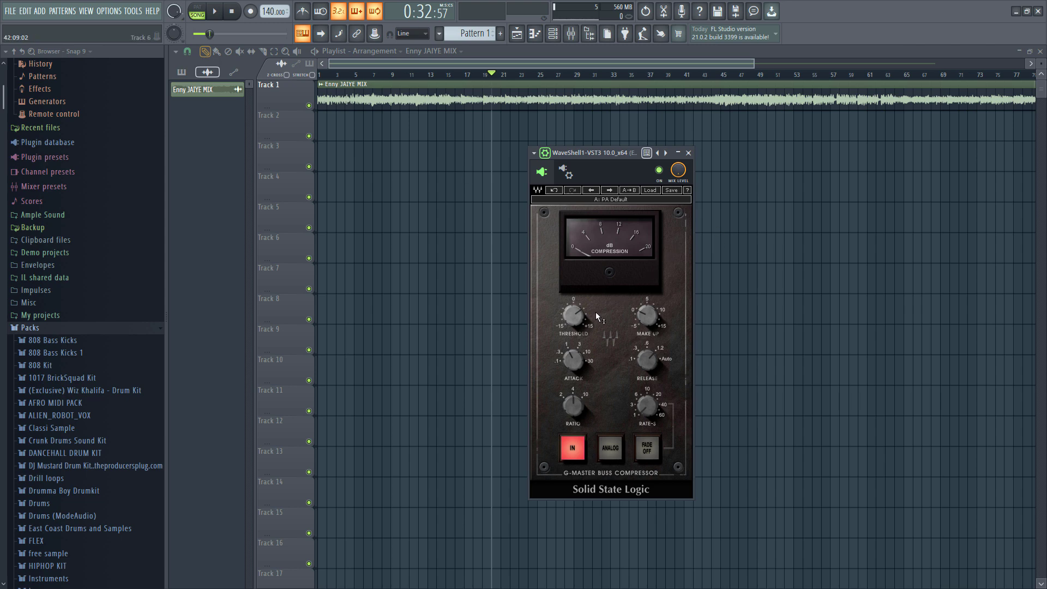
Turn on Analog in the G-Master Buss Compressor and set its threshold to 10.8 dB while playing the mix.
mouse_move(585, 309)
key(space)
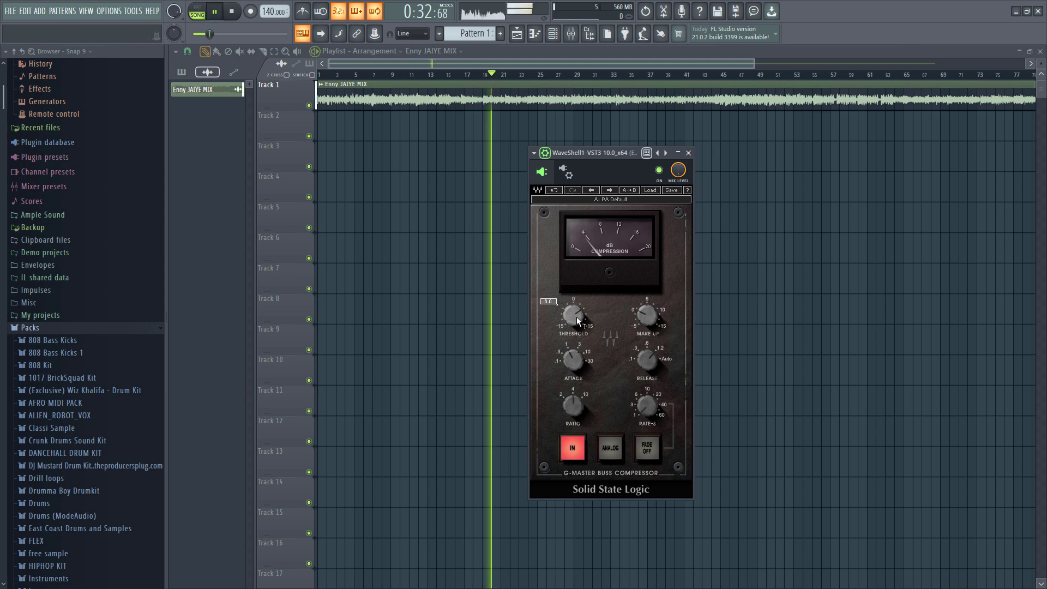
mouse_move(576, 316)
mouse_down()
mouse_move(576, 291)
mouse_move(578, 324)
mouse_up()
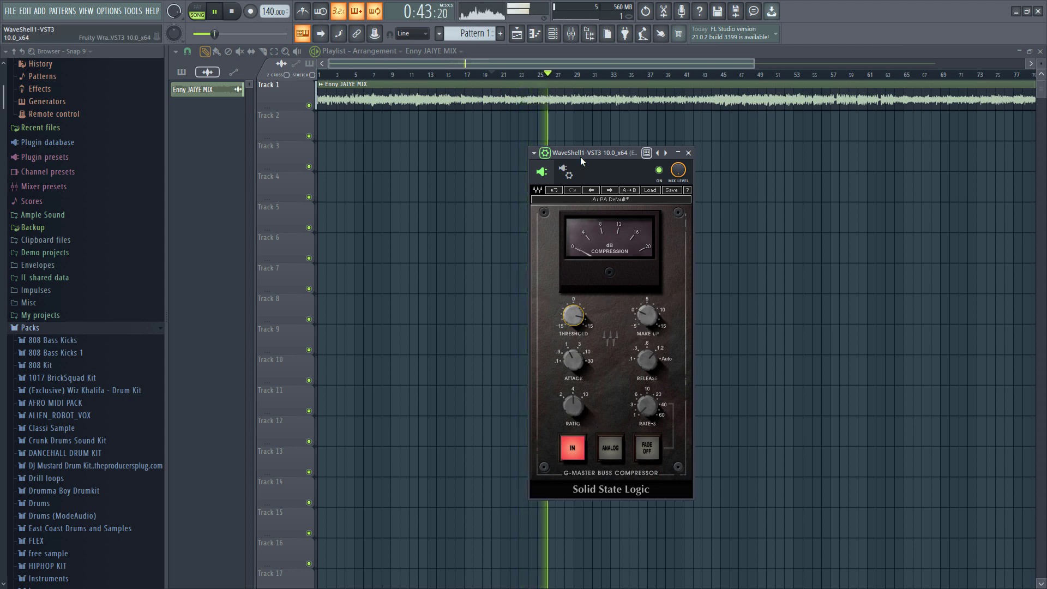
key(space)
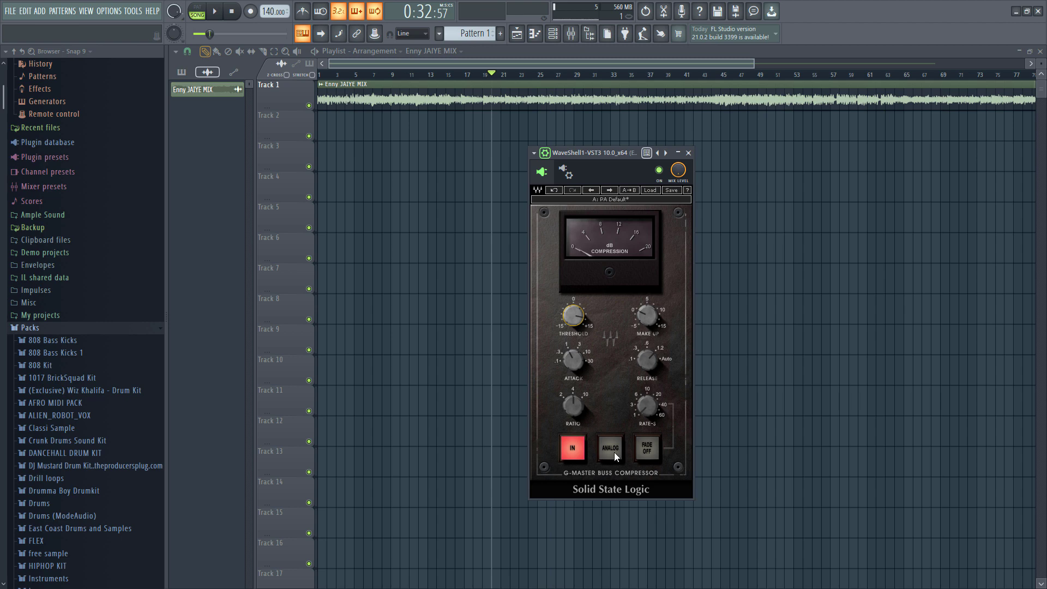
click(614, 451)
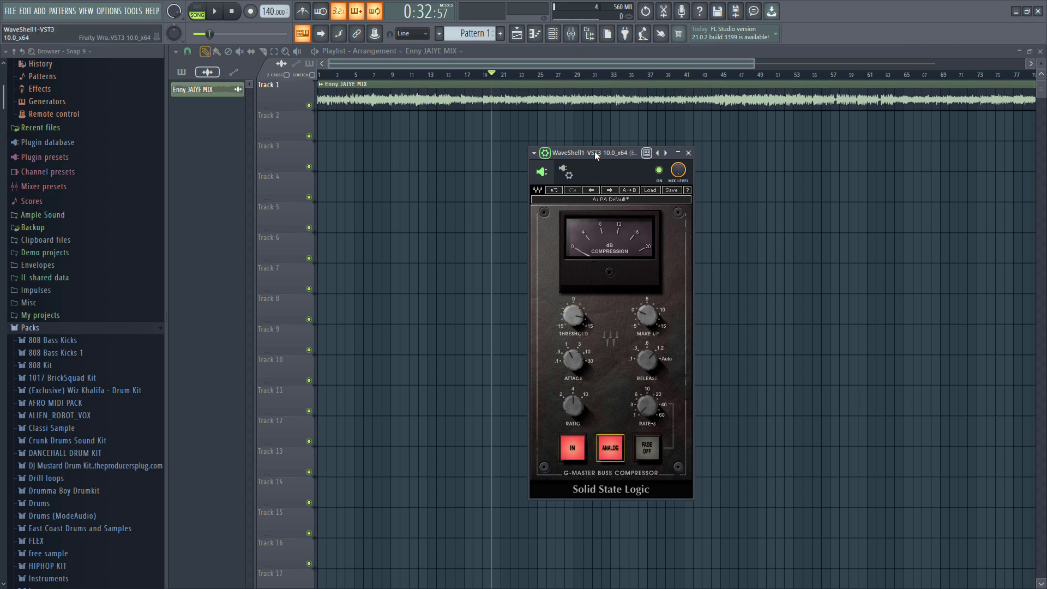
key(space)
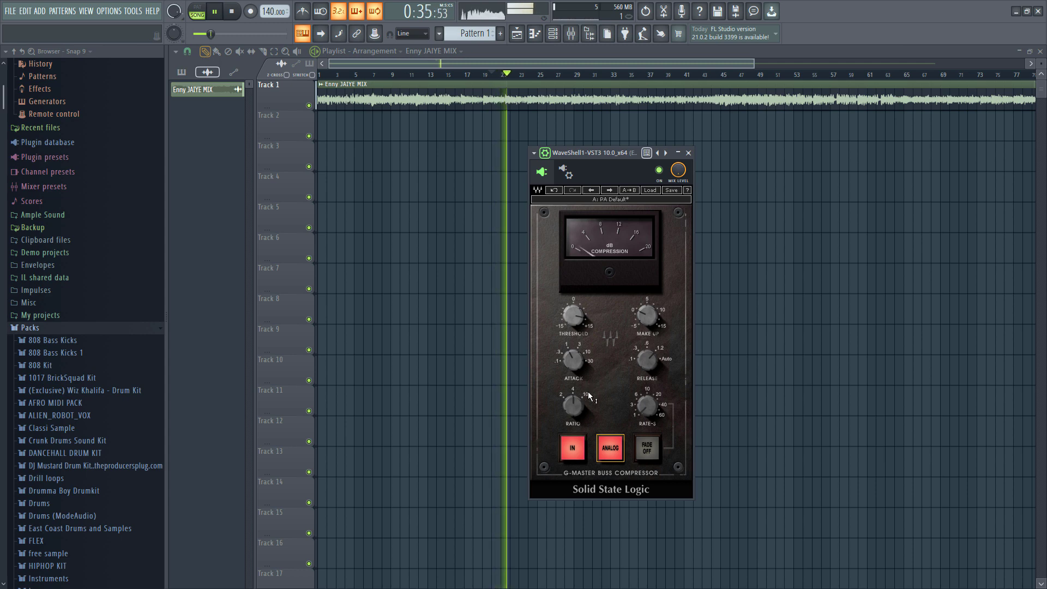
mouse_move(596, 352)
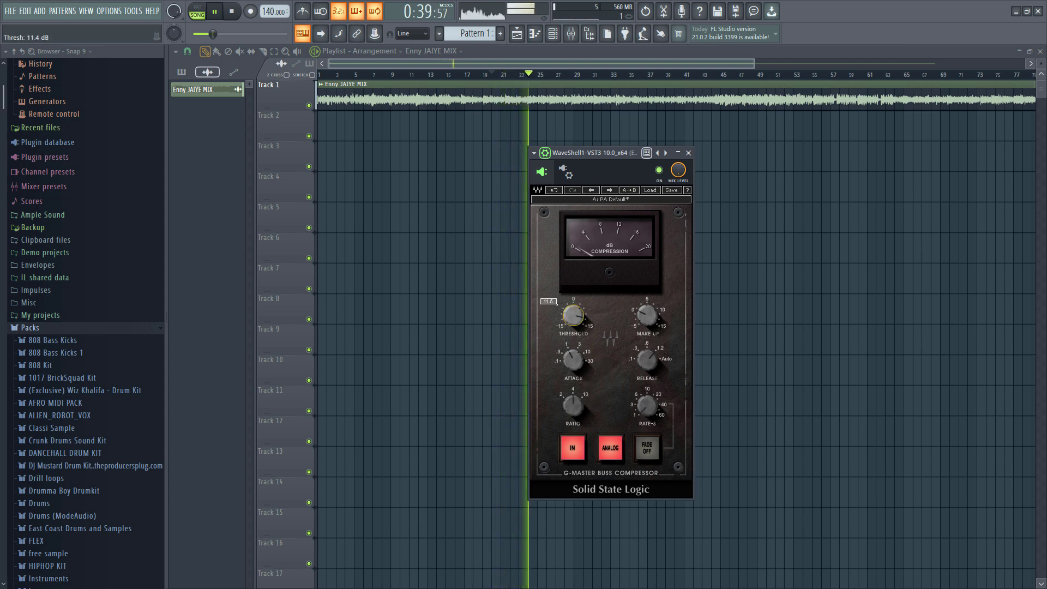
mouse_move(572, 315)
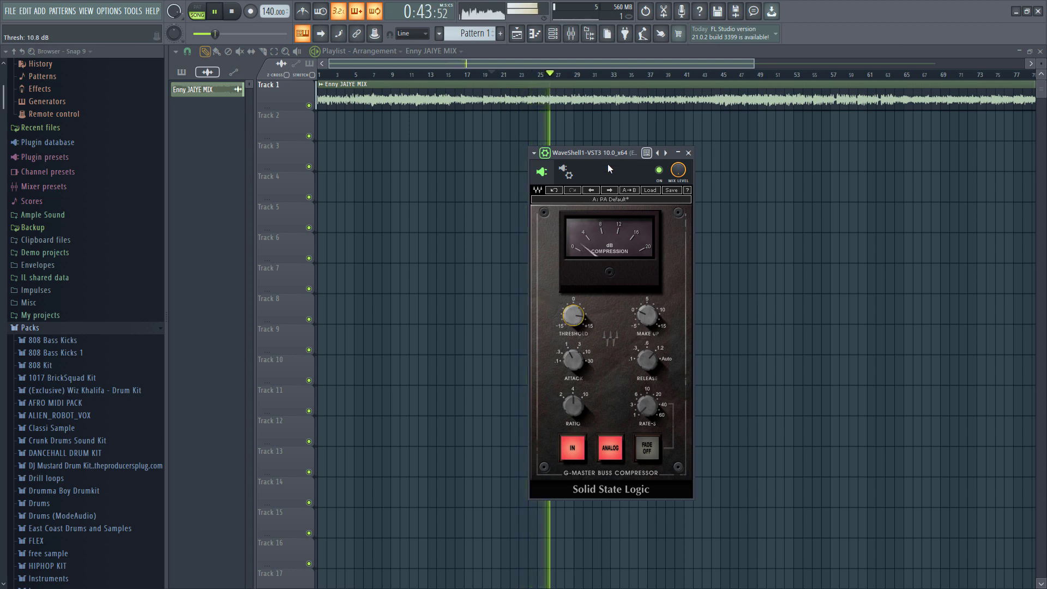
key(space)
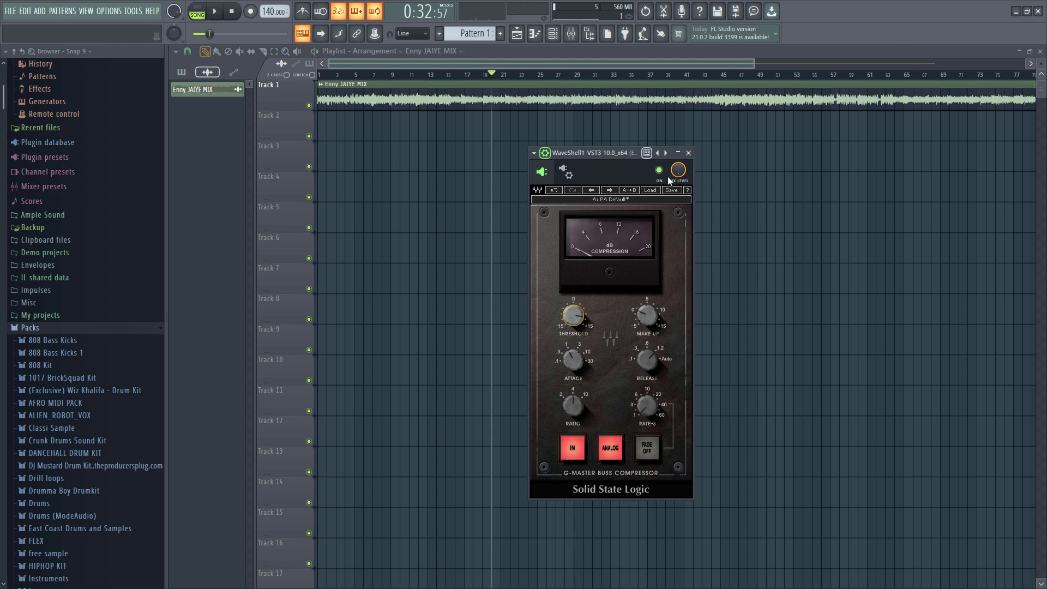
Compare the playing mix with the G-Master Buss Compressor disabled and enabled.
drag(619, 154, 616, 152)
click(656, 170)
key(space)
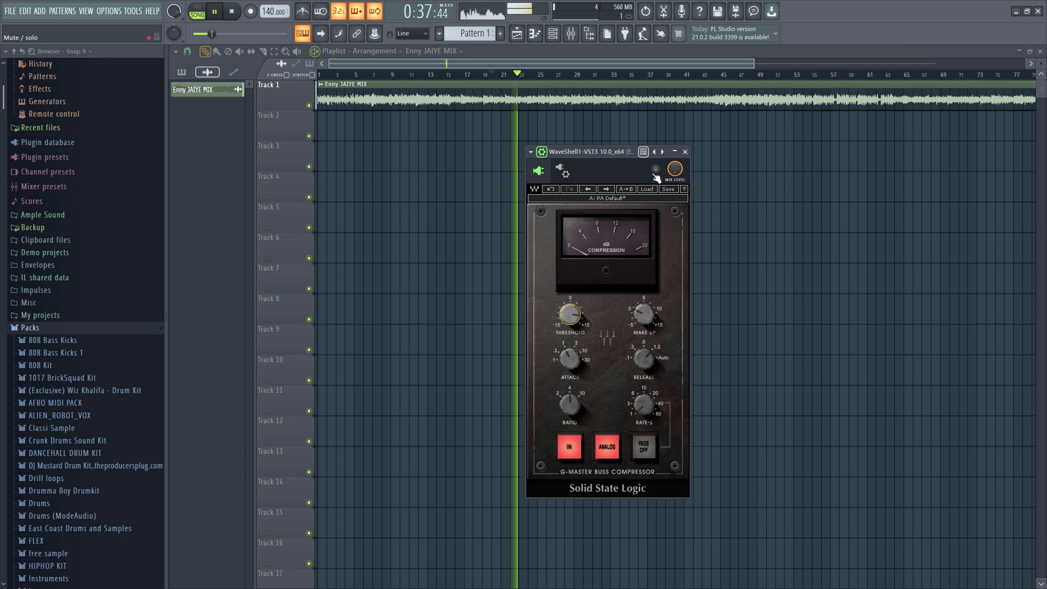
key(space)
click(655, 169)
key(space)
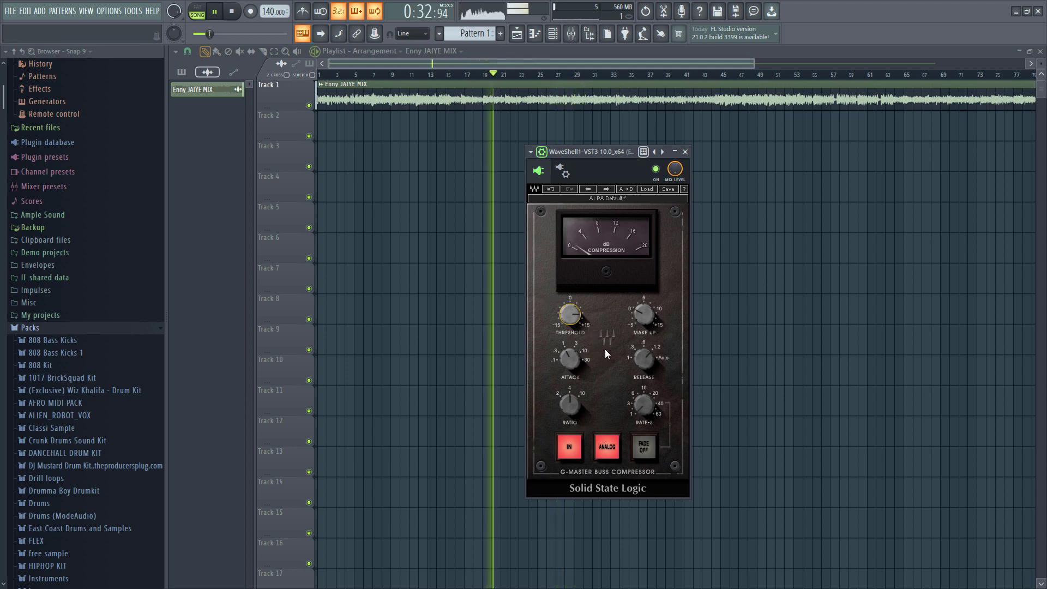
click(656, 172)
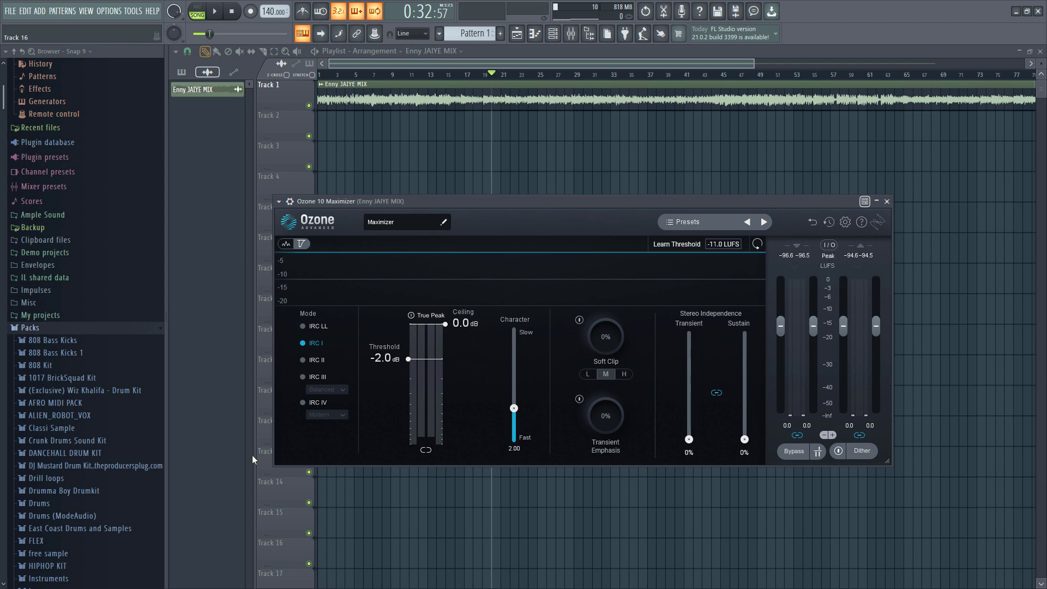
Set the Ozone Maximizer to IRC IV mode with a threshold of -8.1 dB and a ceiling of -0.7 dB.
click(314, 402)
drag(428, 361, 432, 407)
drag(437, 324, 438, 338)
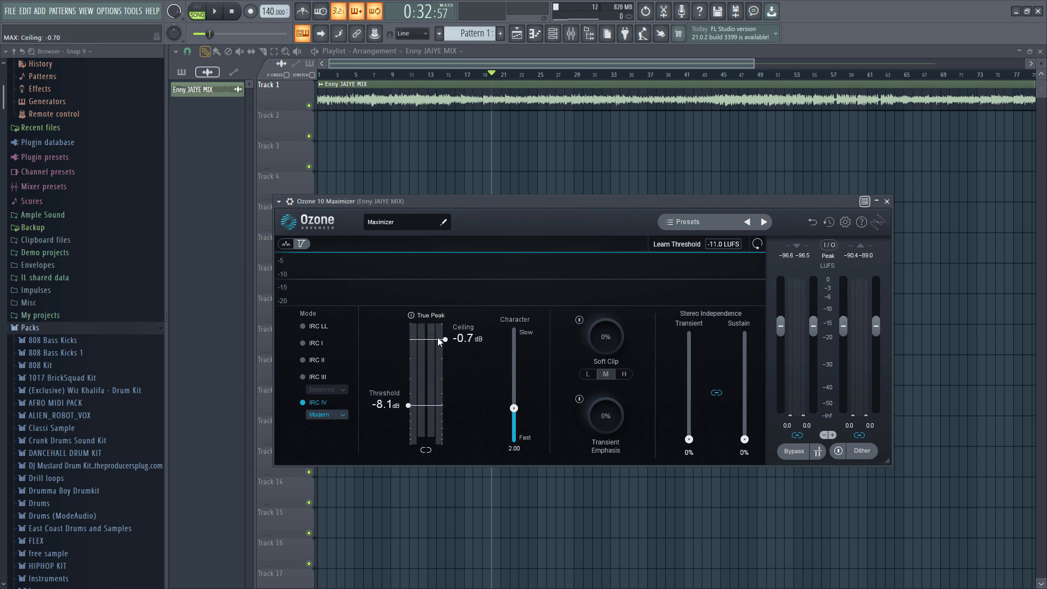
Lower the Maximizer's threshold to -9.1 dB while playing the mix from about bar 20.
key(space)
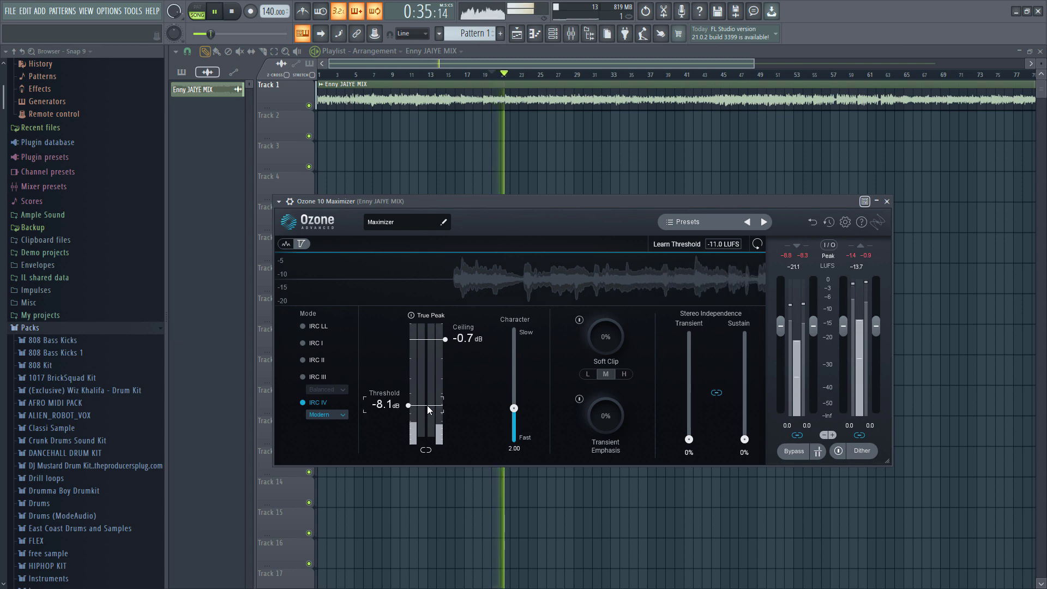
drag(427, 404, 427, 407)
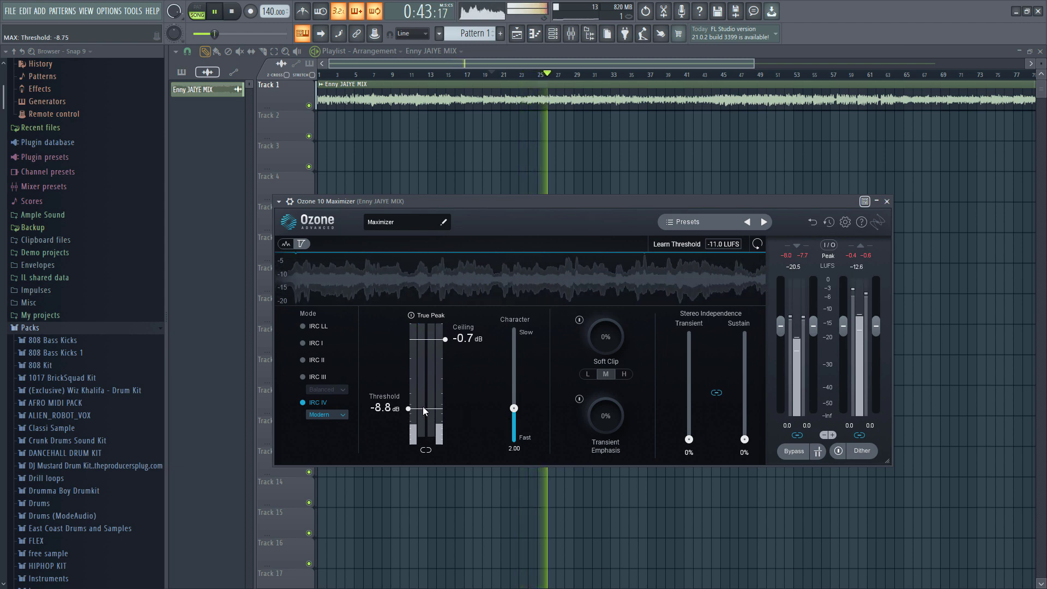
drag(423, 407, 423, 408)
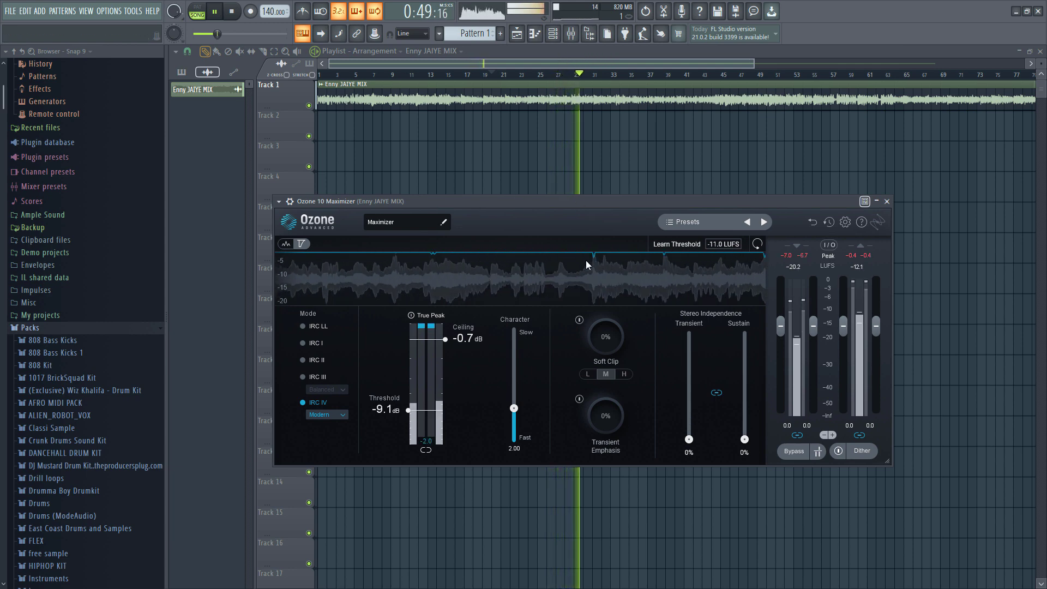
key(space)
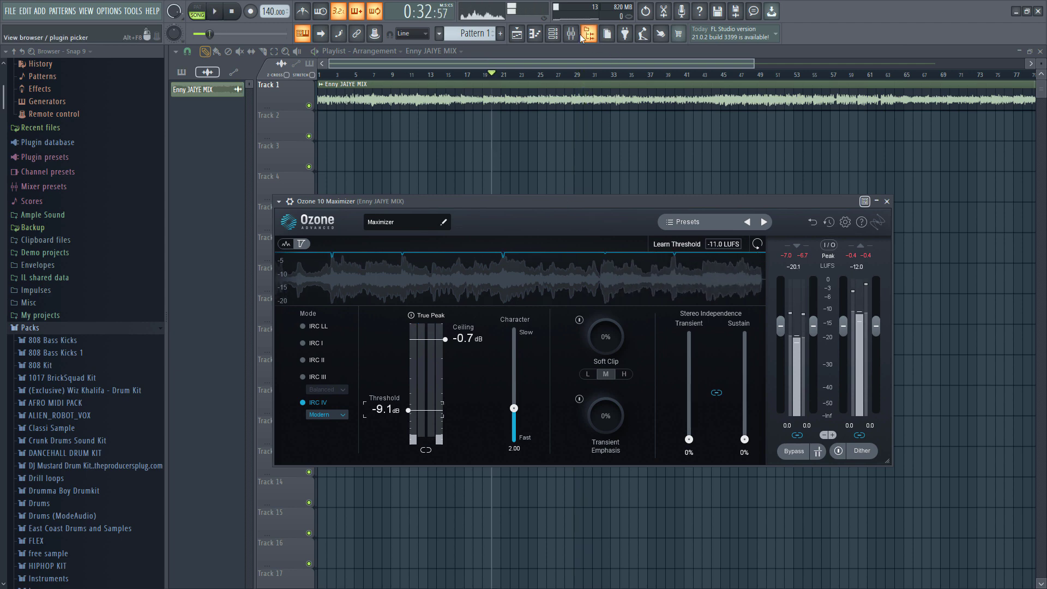
Load Youlean Loudness Meter 2 into slot 5 of the mix's mixer track, right after the Ozone 10 Maximizer.
click(571, 34)
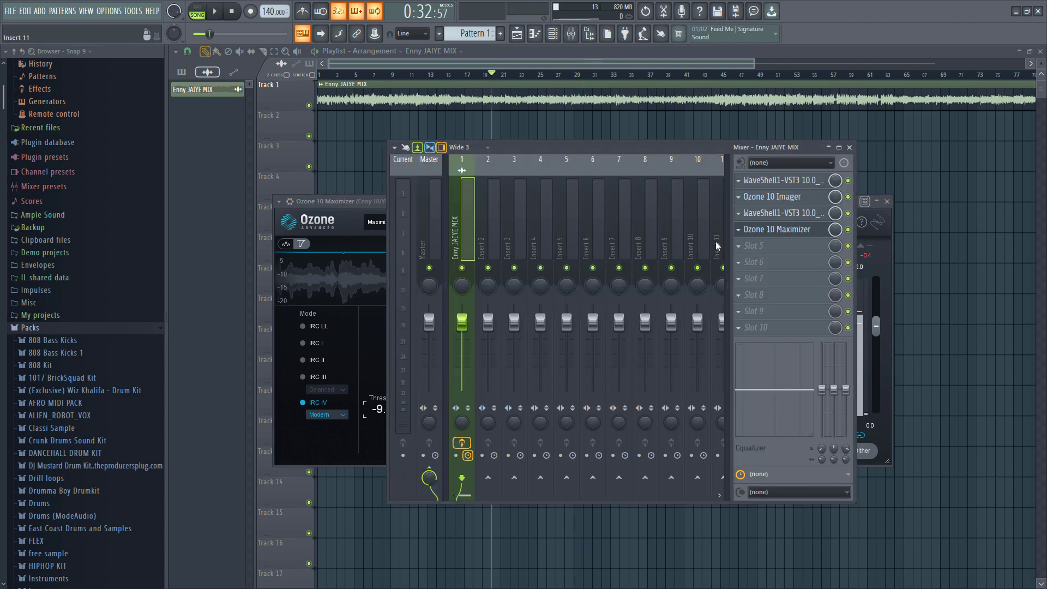
drag(716, 155, 586, 298)
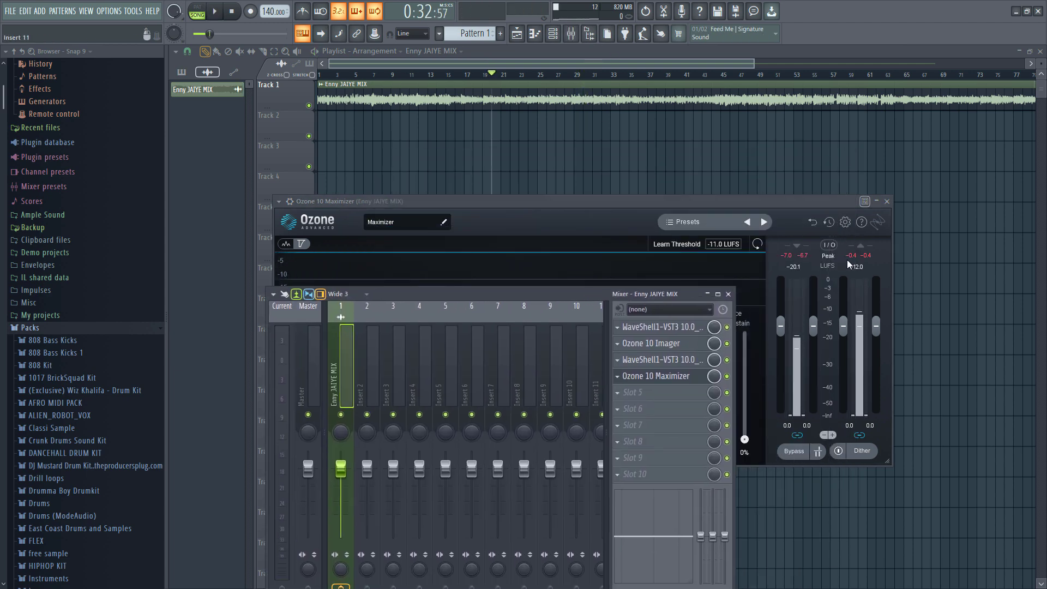
click(829, 247)
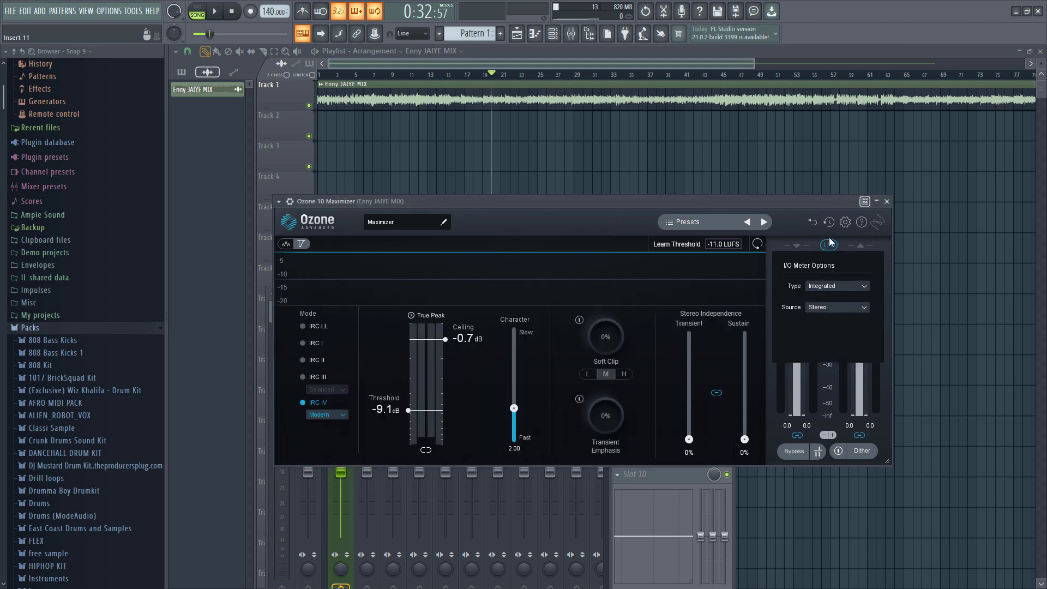
click(886, 201)
click(661, 397)
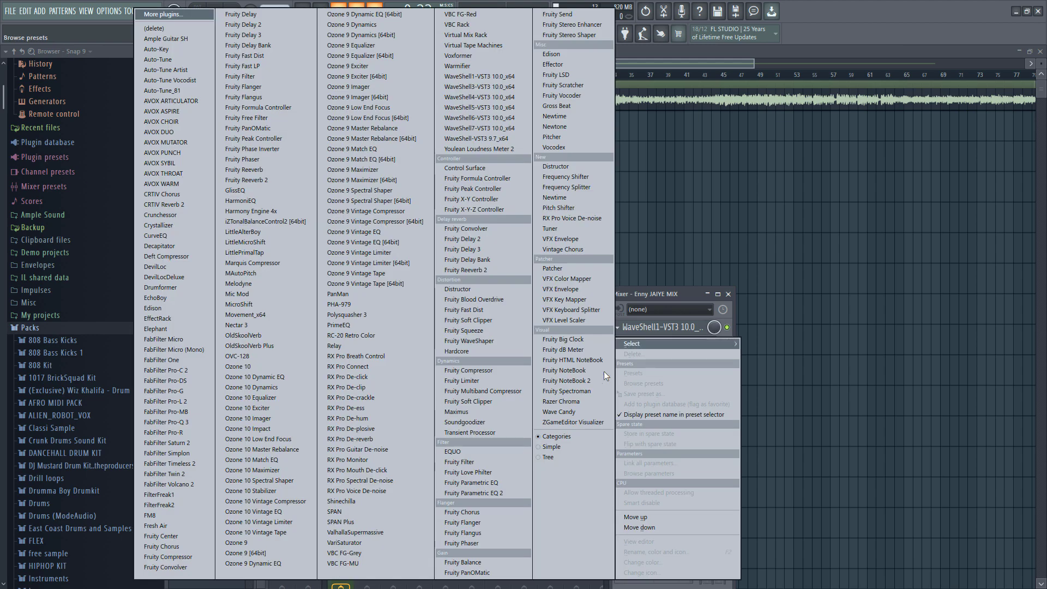
click(469, 149)
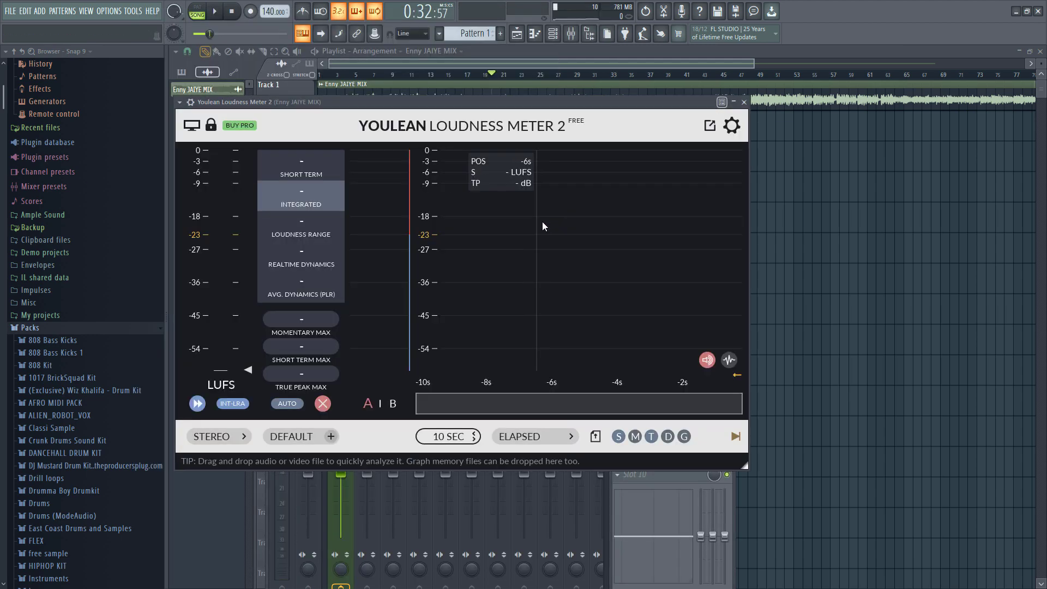
Measure the loudness of the mix from about bar 20 with the Youlean meter, then close the meter and stop playback.
drag(452, 105, 633, 129)
key(space)
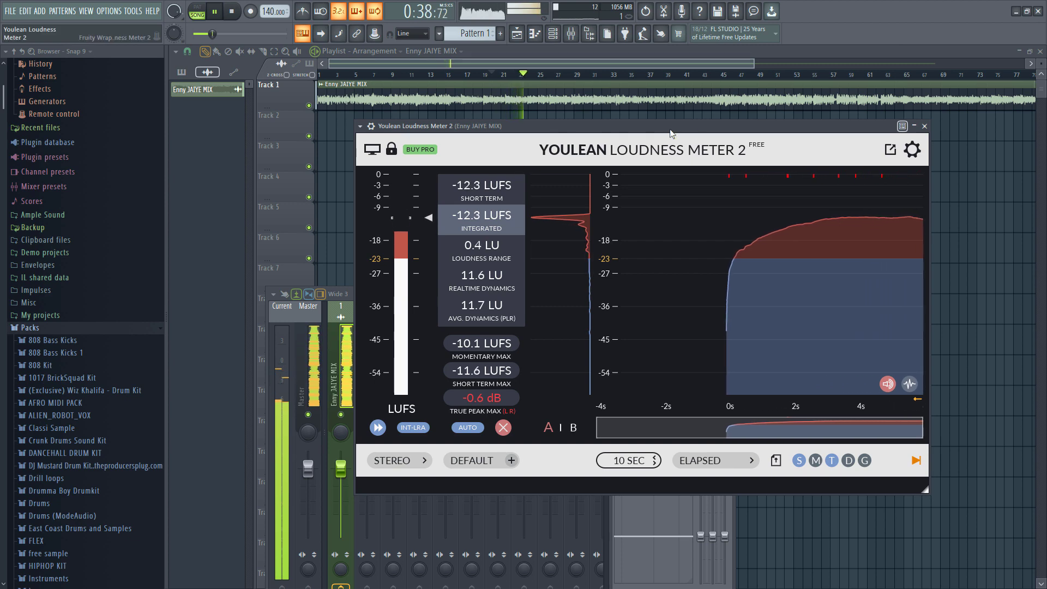
click(925, 127)
key(space)
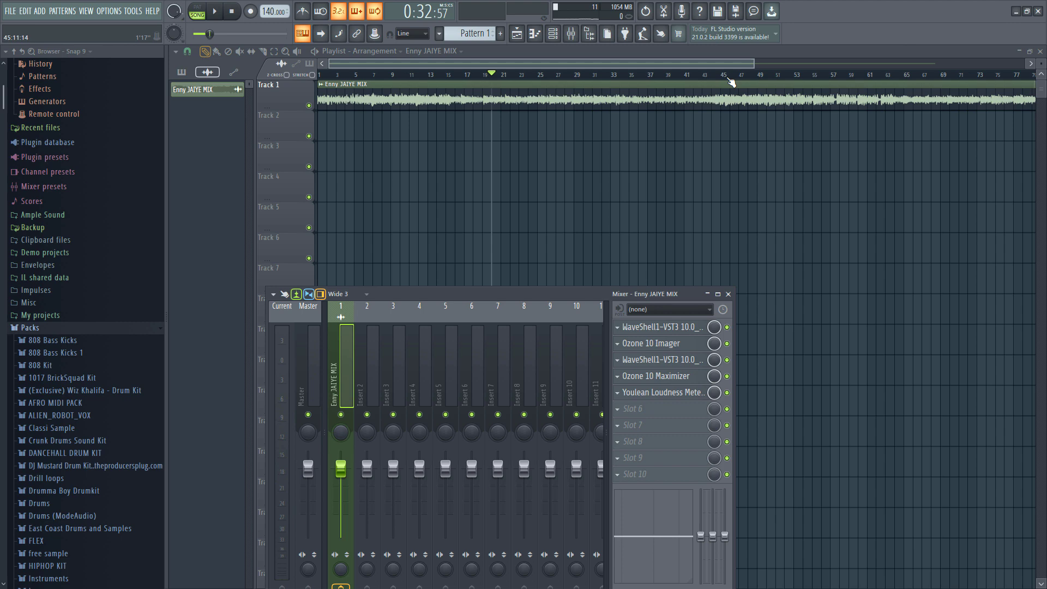
Measure the loudness of the louder section from about bar 44 with the Youlean meter, then clear its measurements.
click(731, 80)
key(space)
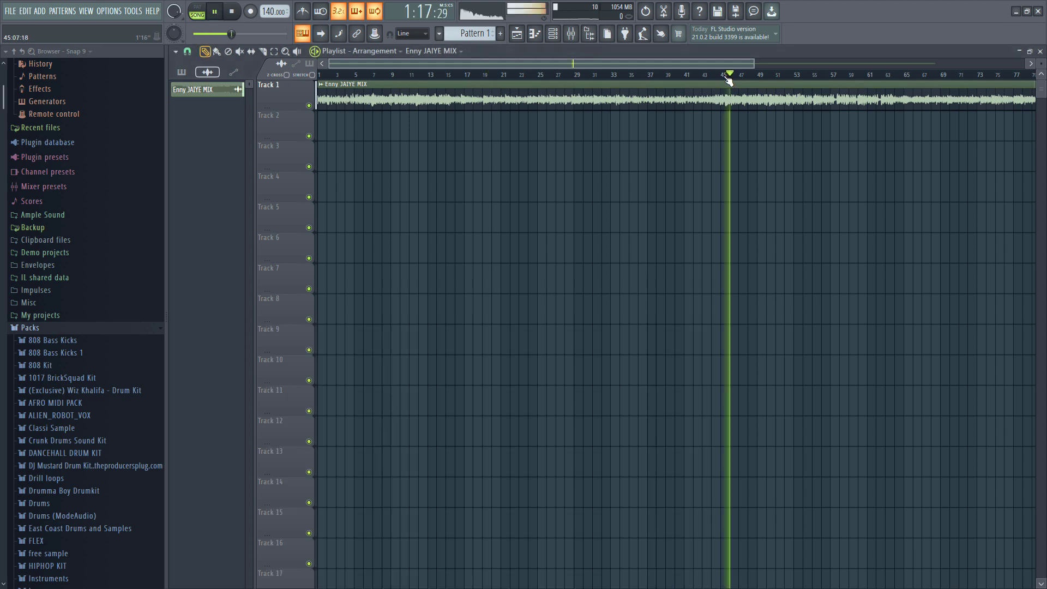
click(712, 76)
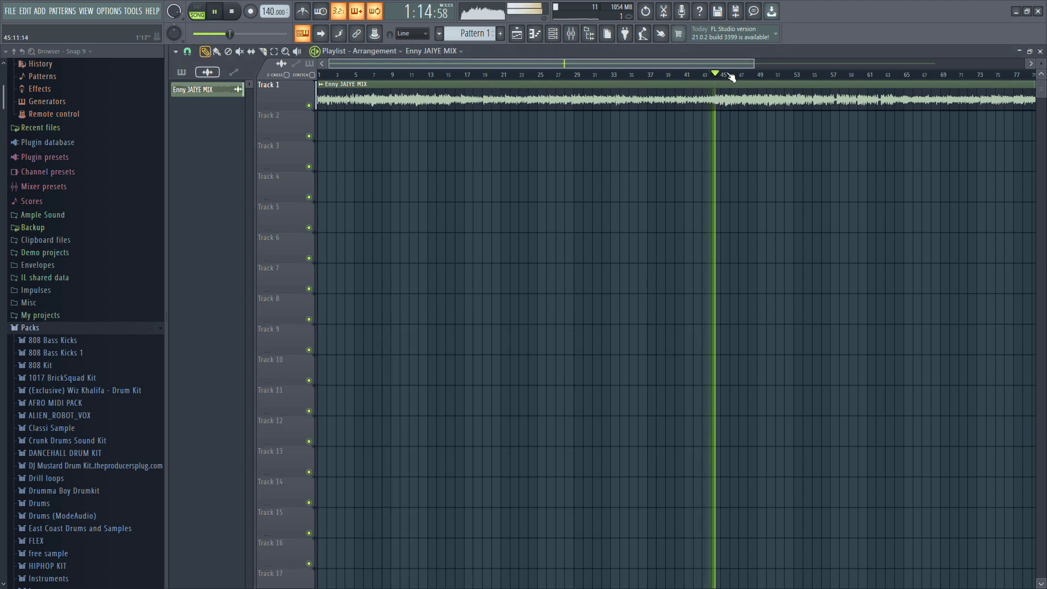
key(F9)
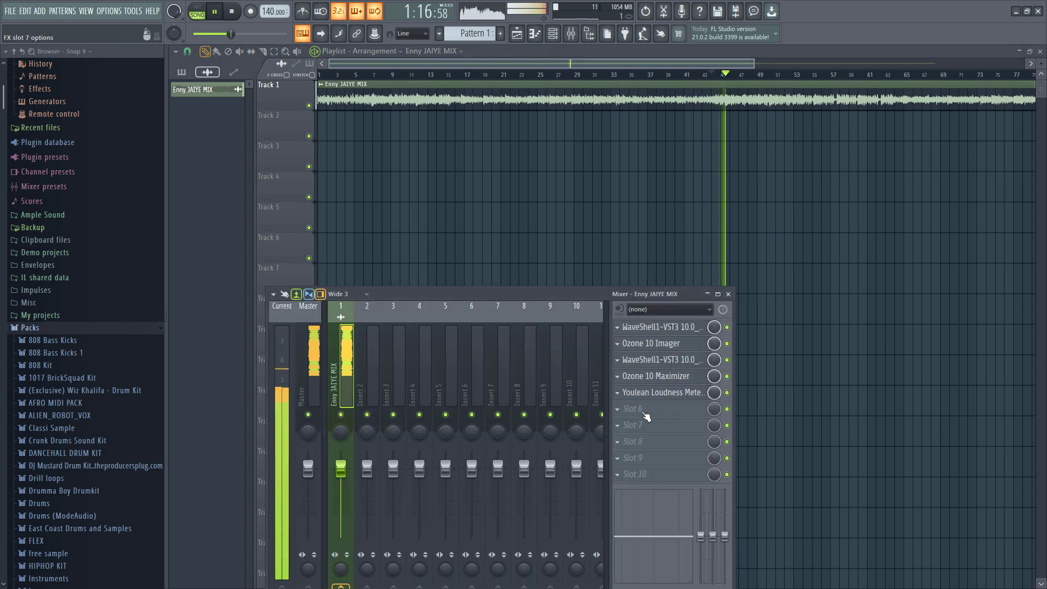
click(661, 392)
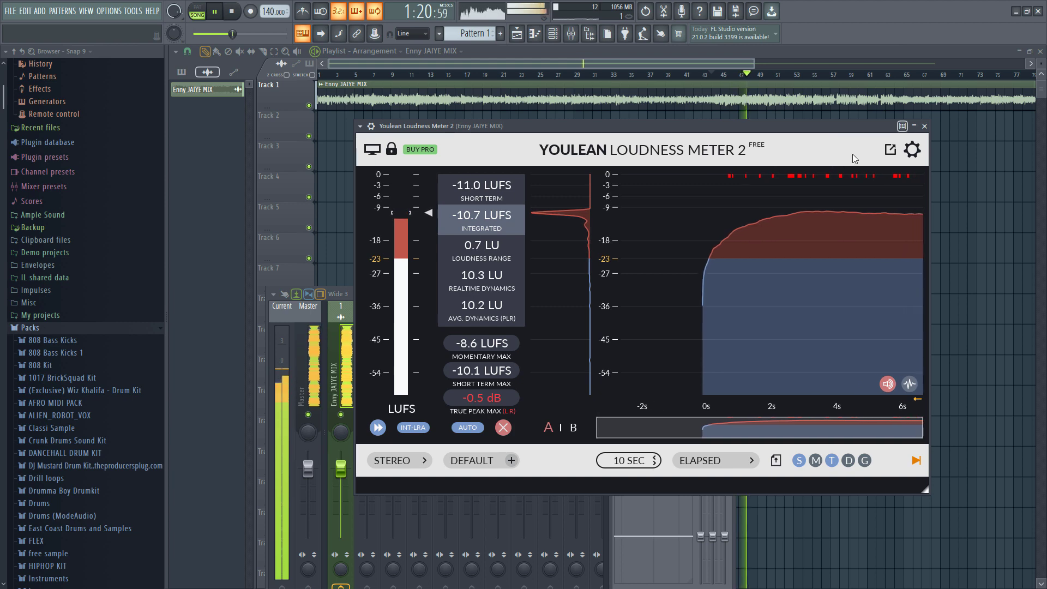
click(503, 428)
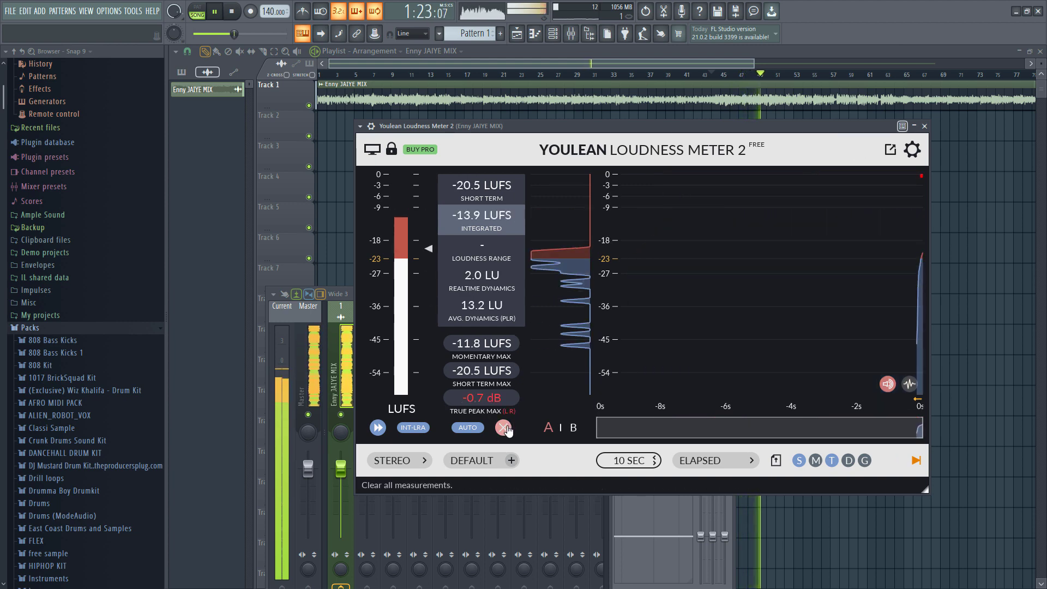
Close the loudness meter, stop playback and reopen the Ozone 10 Maximizer.
click(923, 126)
key(space)
click(672, 382)
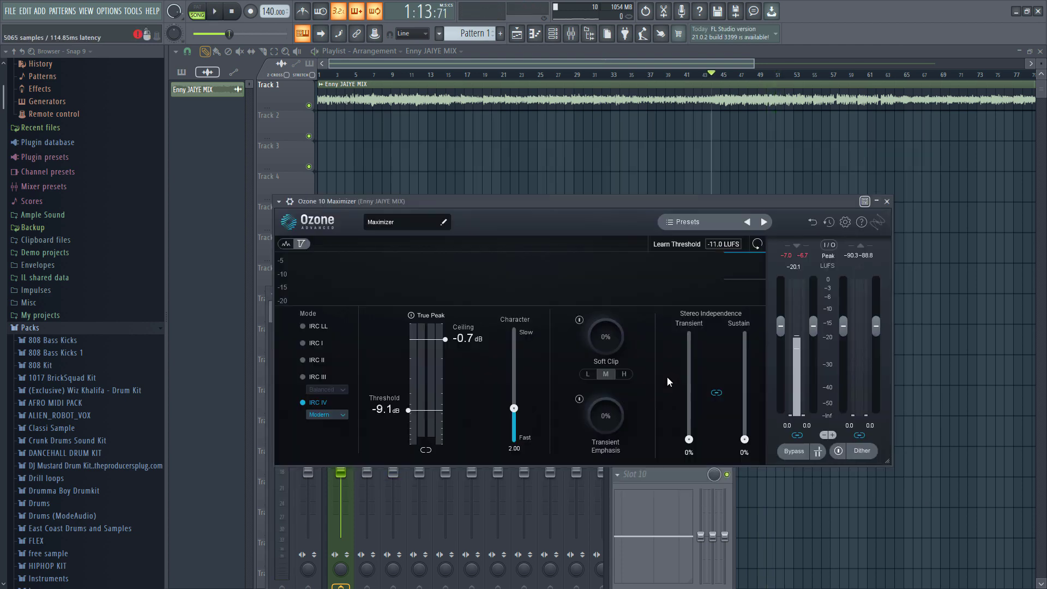
Lower the Maximizer's threshold to -11.9 dB and set its character to 1.10 while the mix plays.
mouse_move(411, 411)
mouse_down()
mouse_move(415, 426)
mouse_move(428, 421)
mouse_up()
key(space)
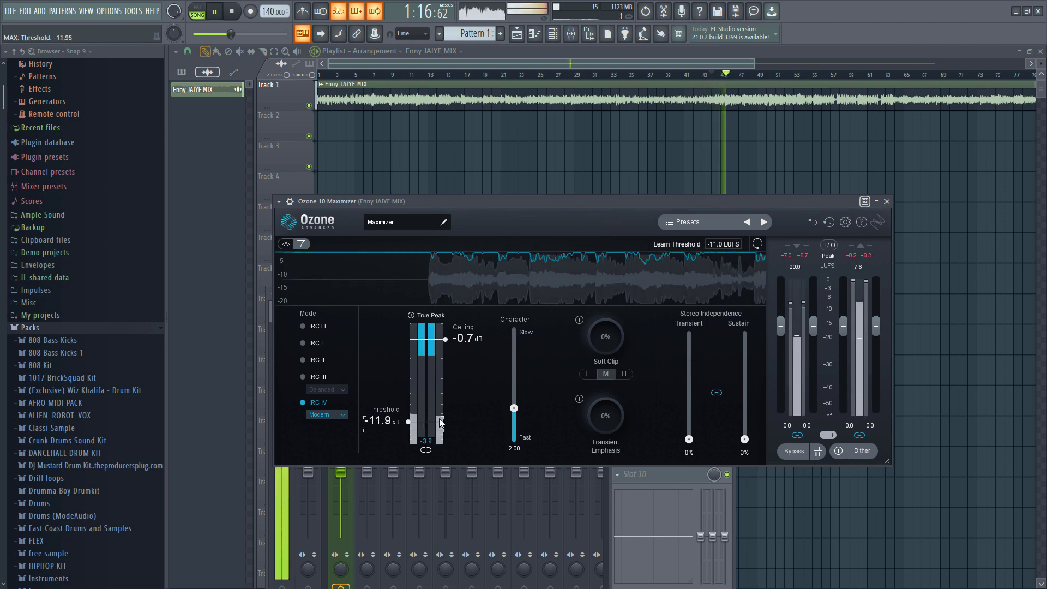
drag(514, 408, 518, 426)
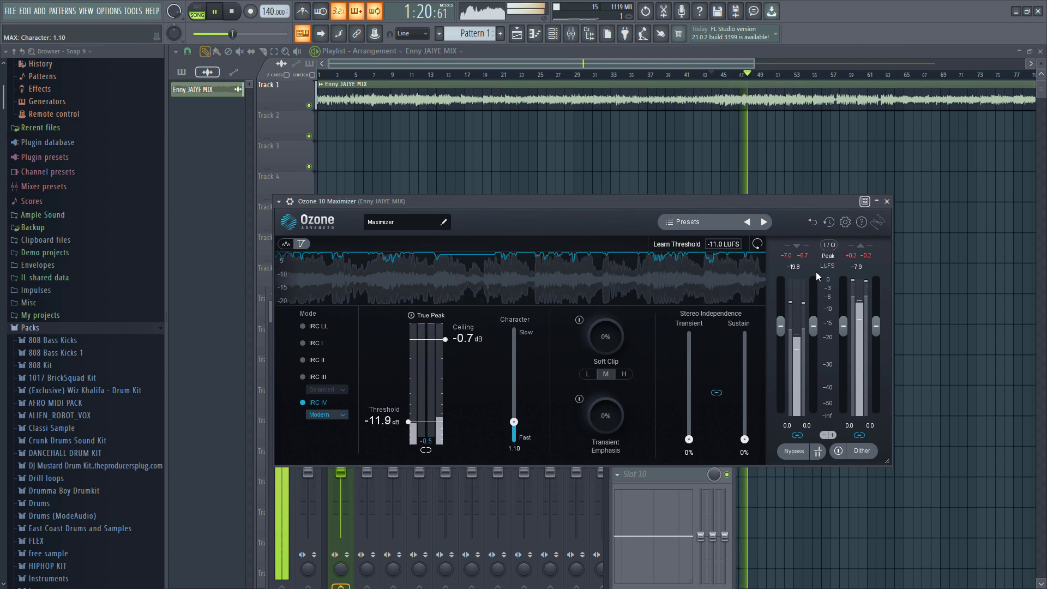
Measure the playing mix with the Youlean meter in place of the Maximizer, clearing the old measurements first, then close the meter.
click(886, 202)
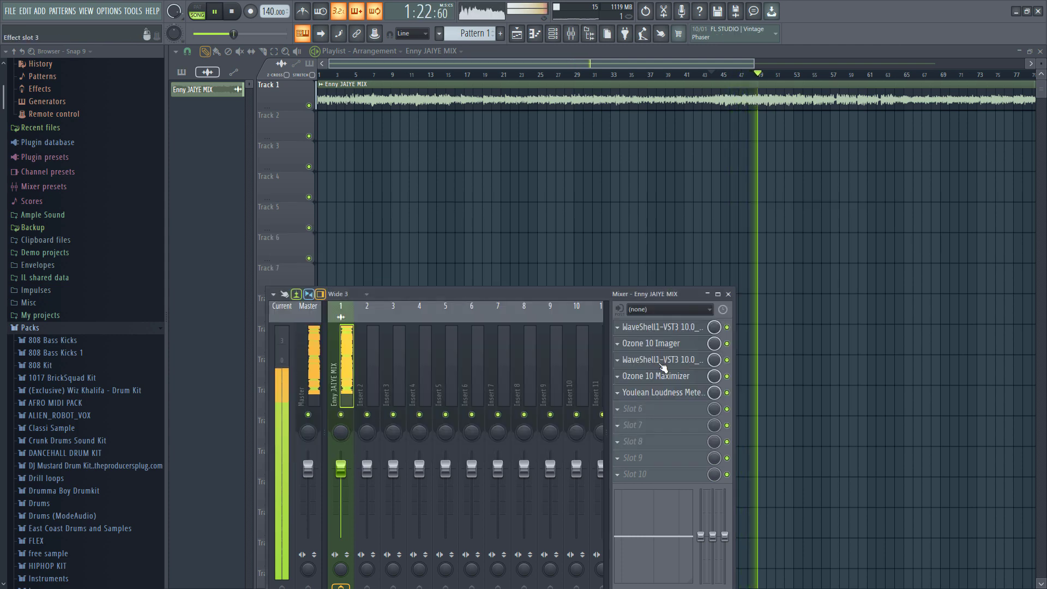
click(678, 392)
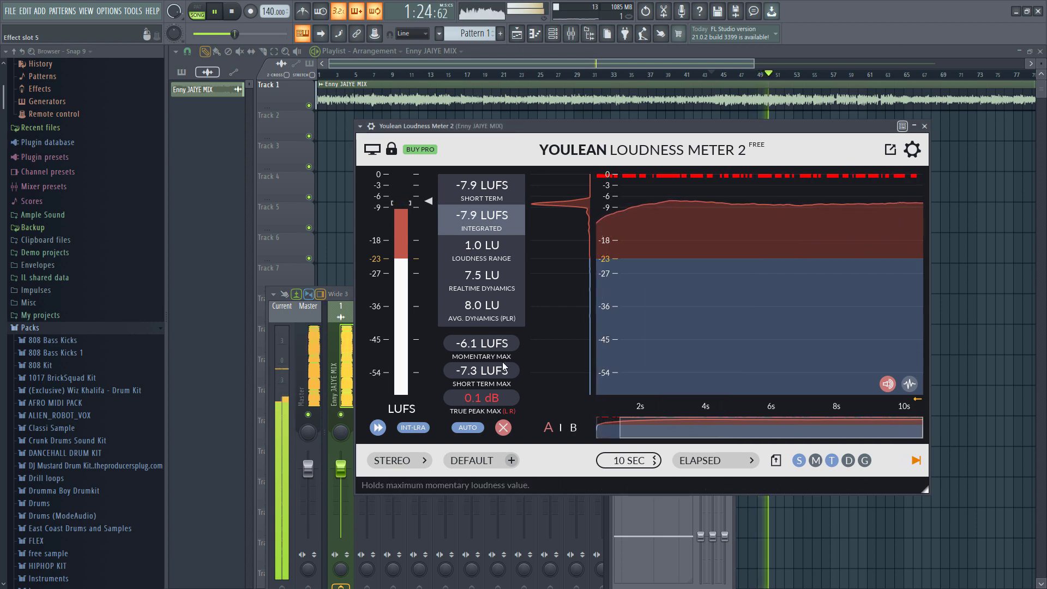
click(502, 427)
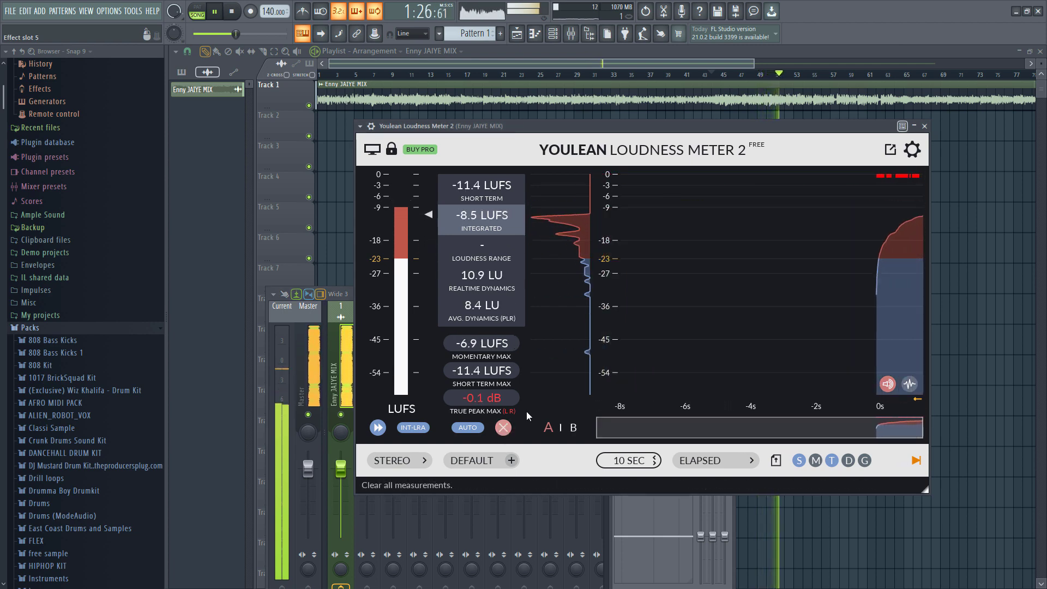
click(924, 126)
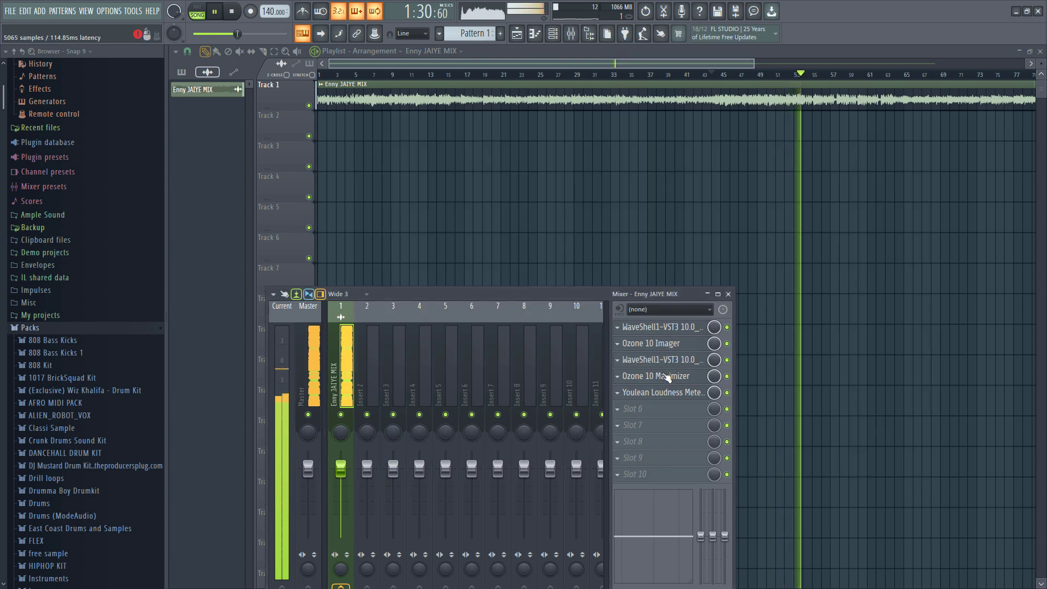
Reopen the Ozone 10 Maximizer, raise its threshold to about -11.1 dB and close it.
click(641, 375)
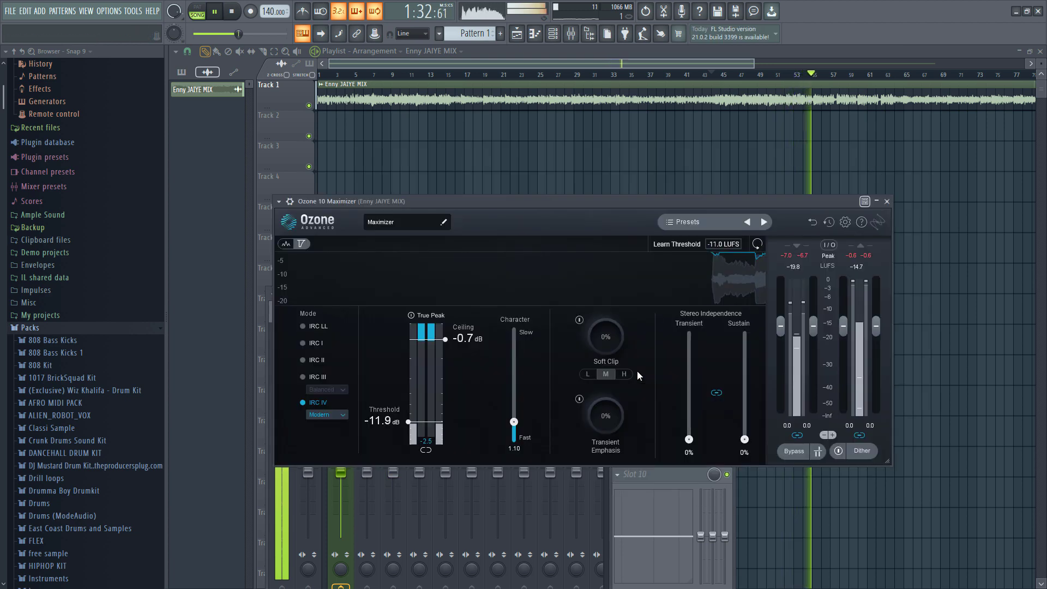
drag(431, 423, 430, 421)
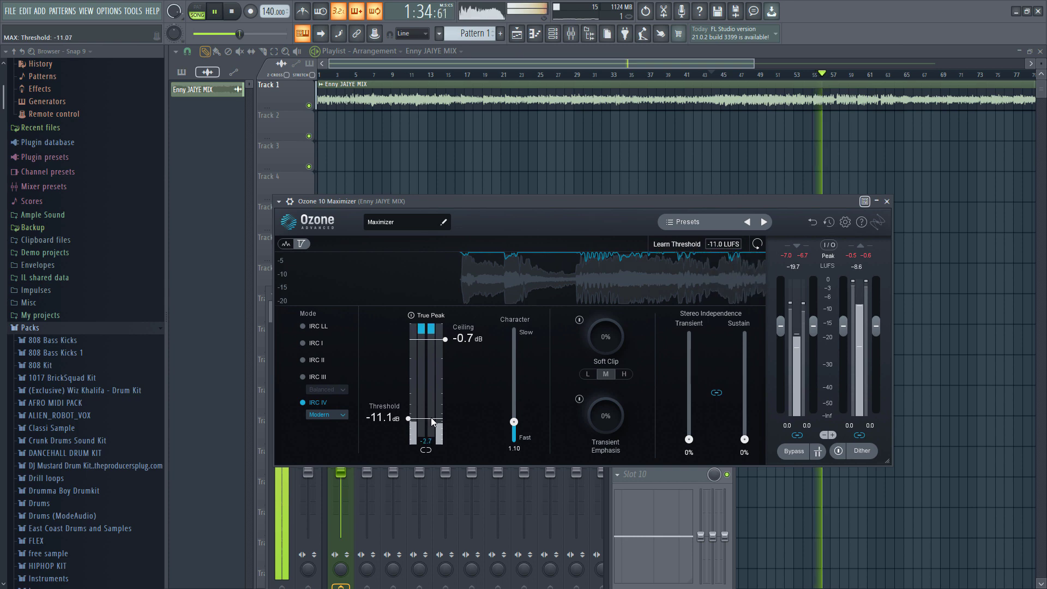
click(885, 202)
Clear the Youlean meter, measure the loudness again with the raised Maximizer threshold, and close the meter.
click(649, 366)
click(502, 428)
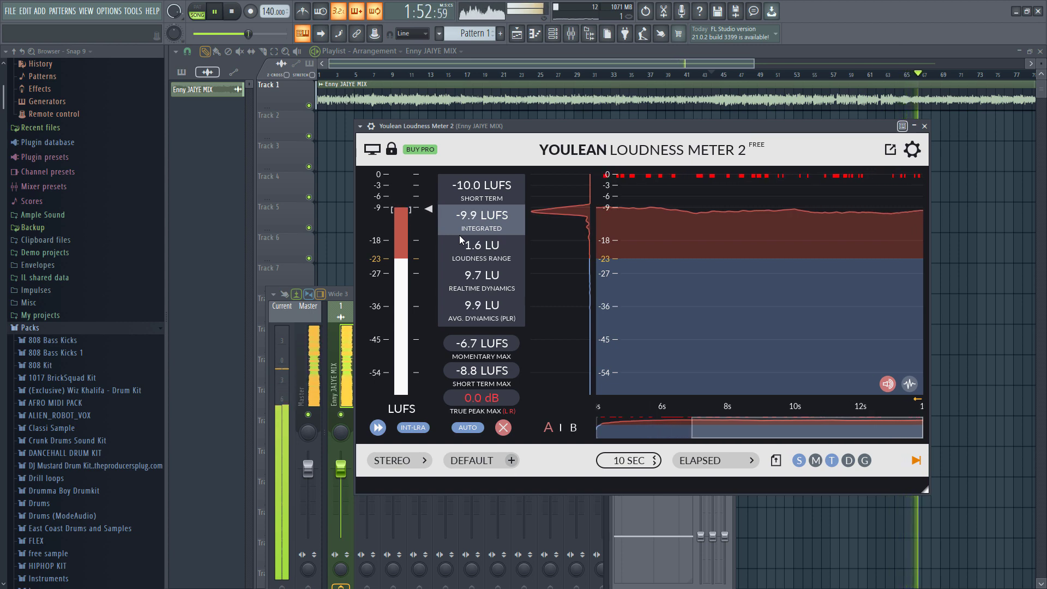
mouse_move(793, 198)
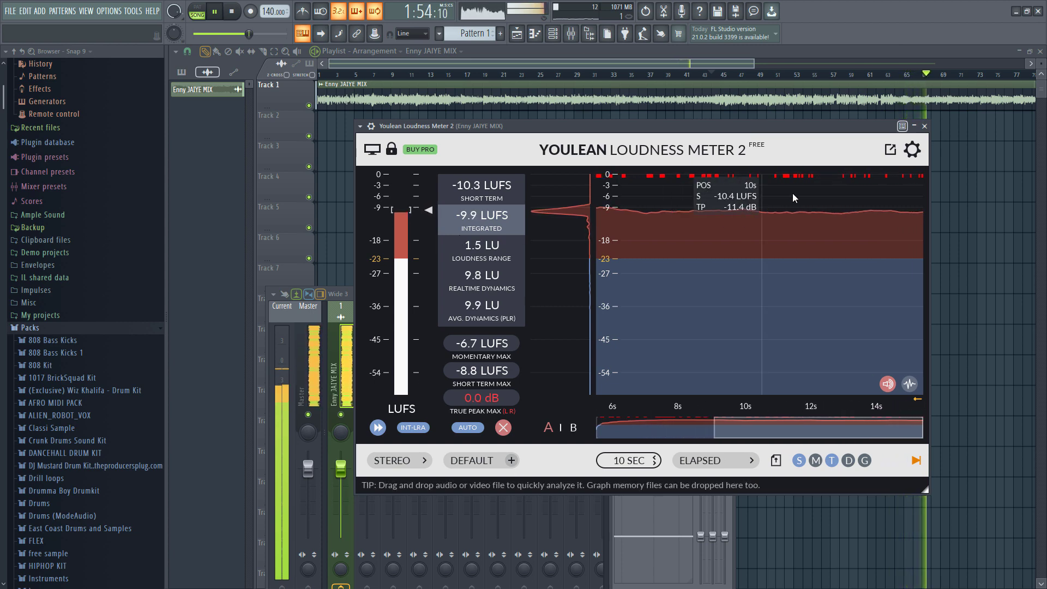
click(924, 127)
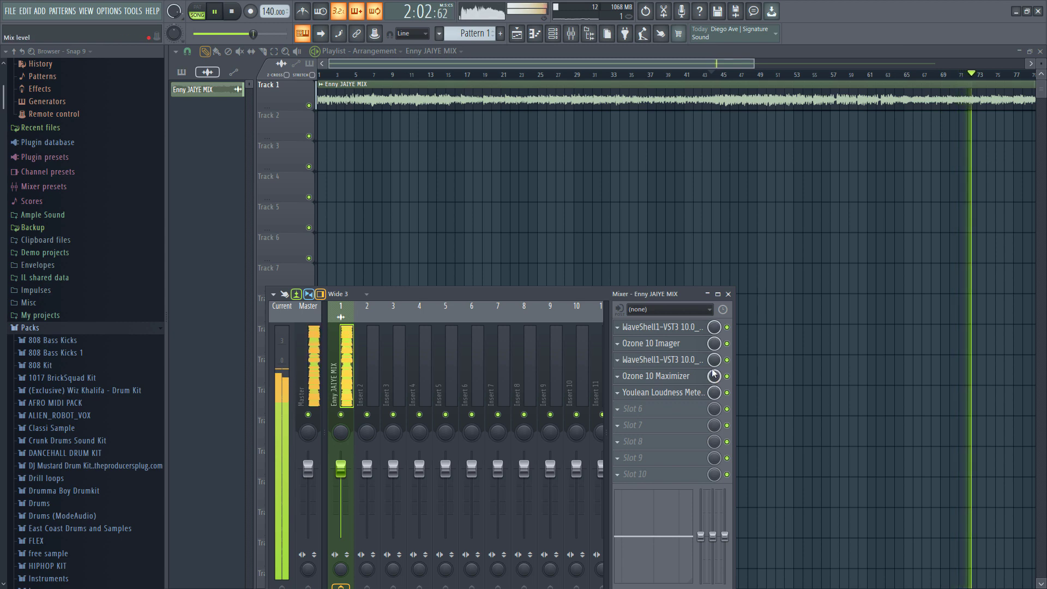
Close the mixer, listen to the mastered song with the whole clip in view, then stop playback.
click(728, 294)
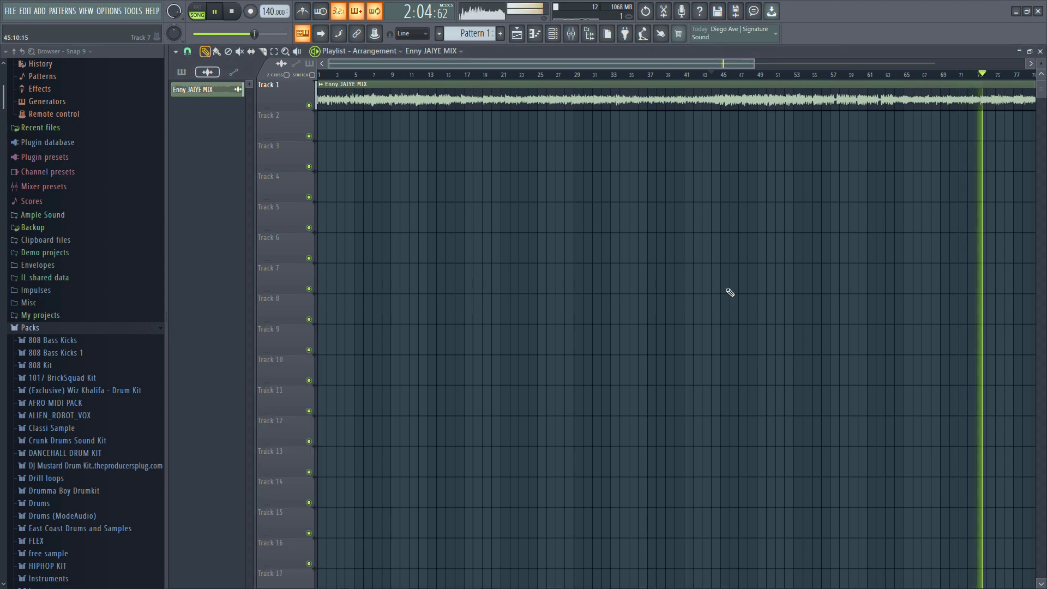
scroll(719, 287, down, 2)
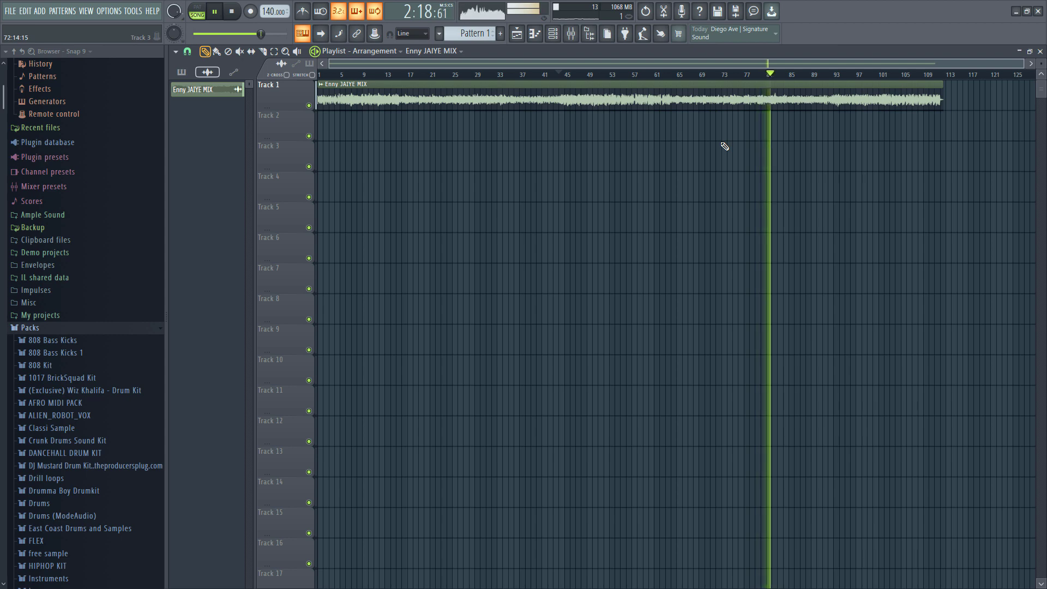
key(space)
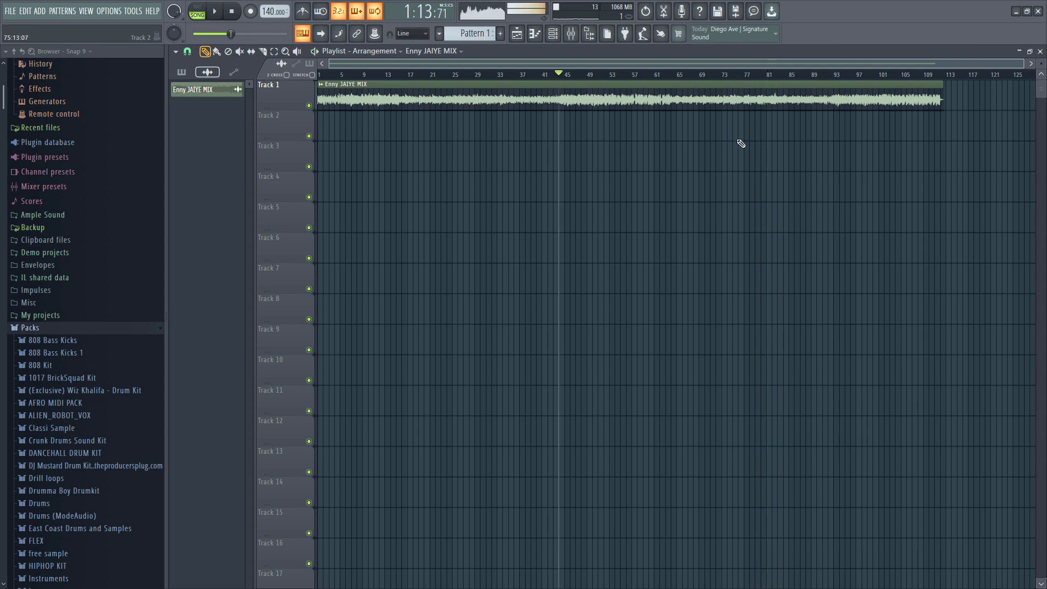
Reopen the mixer and start a Wave file export of the project named MASTERED.
key(F9)
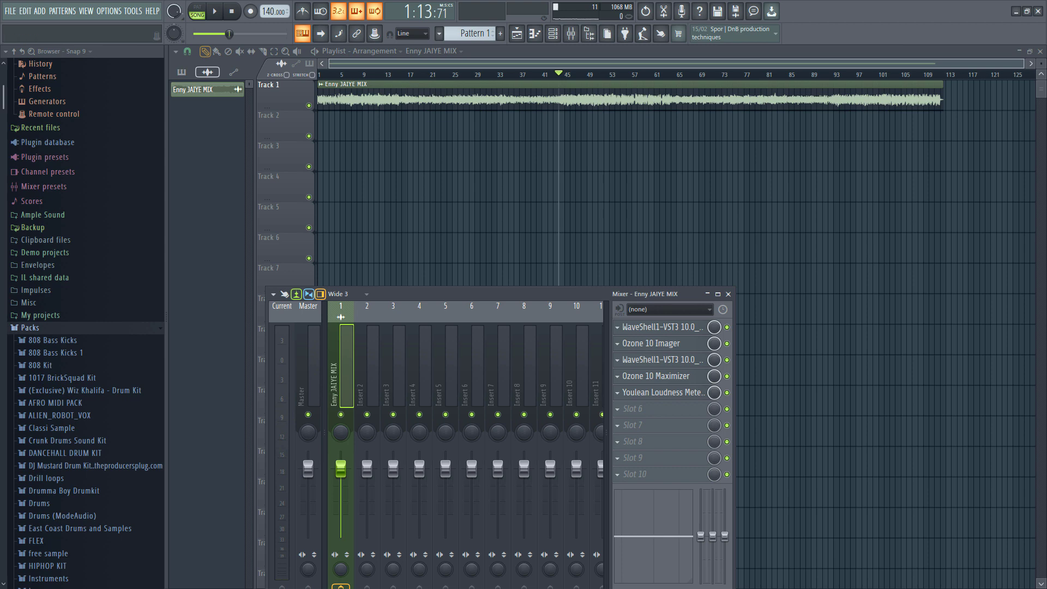
click(10, 15)
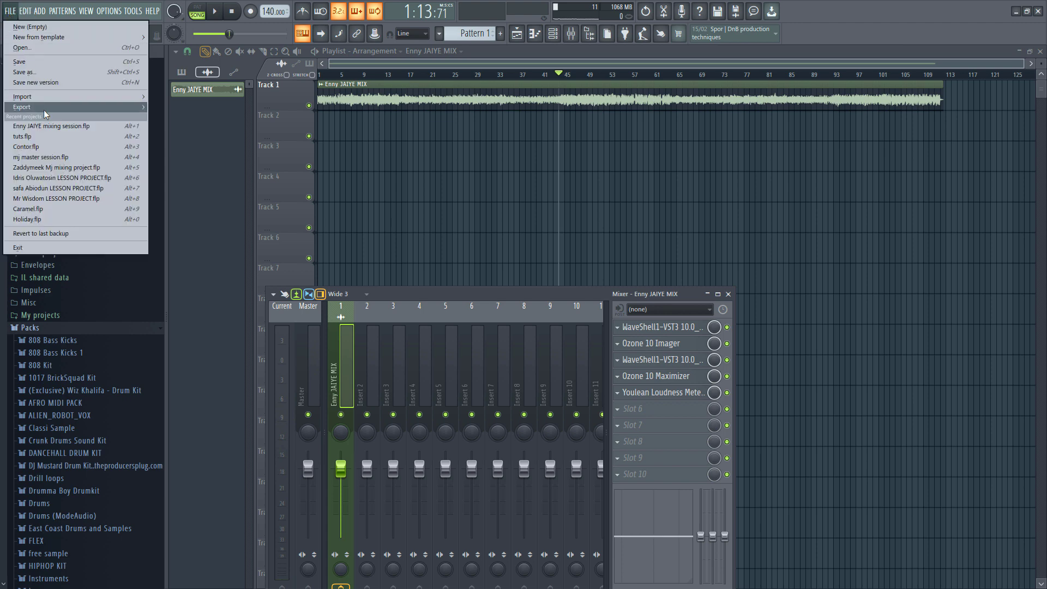
mouse_move(45, 112)
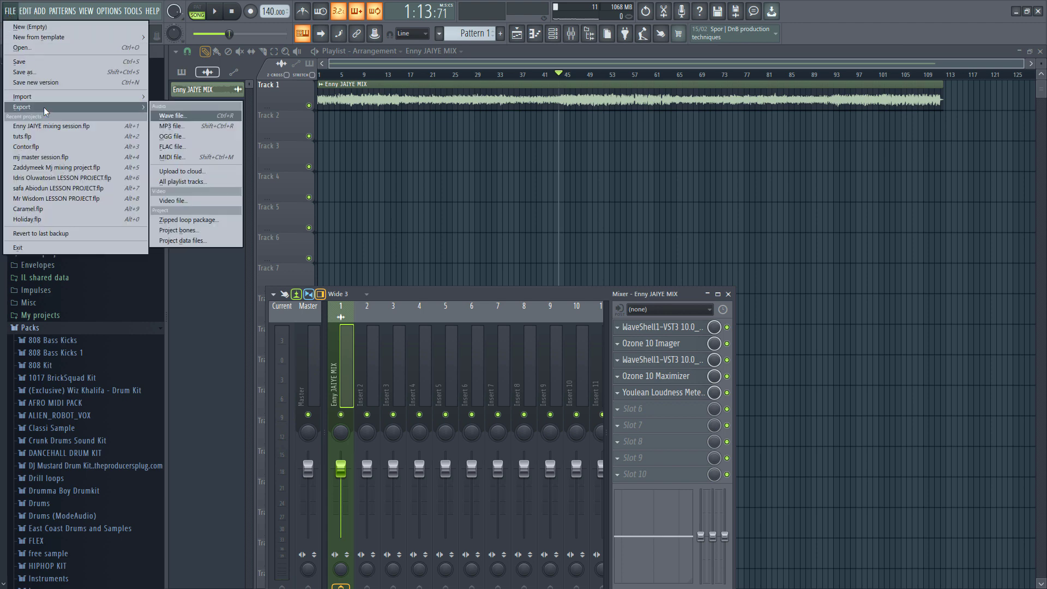
click(179, 118)
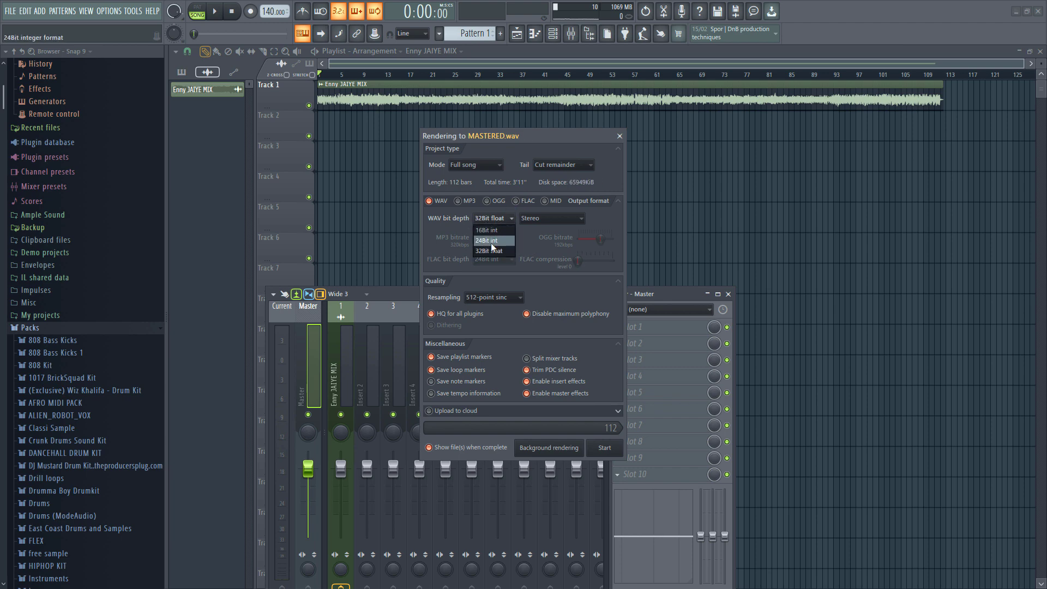
Render MASTERED.wav with the WAV bit depth set to 24Bit int, check the file in its folder and return to FL Studio.
click(490, 243)
click(486, 242)
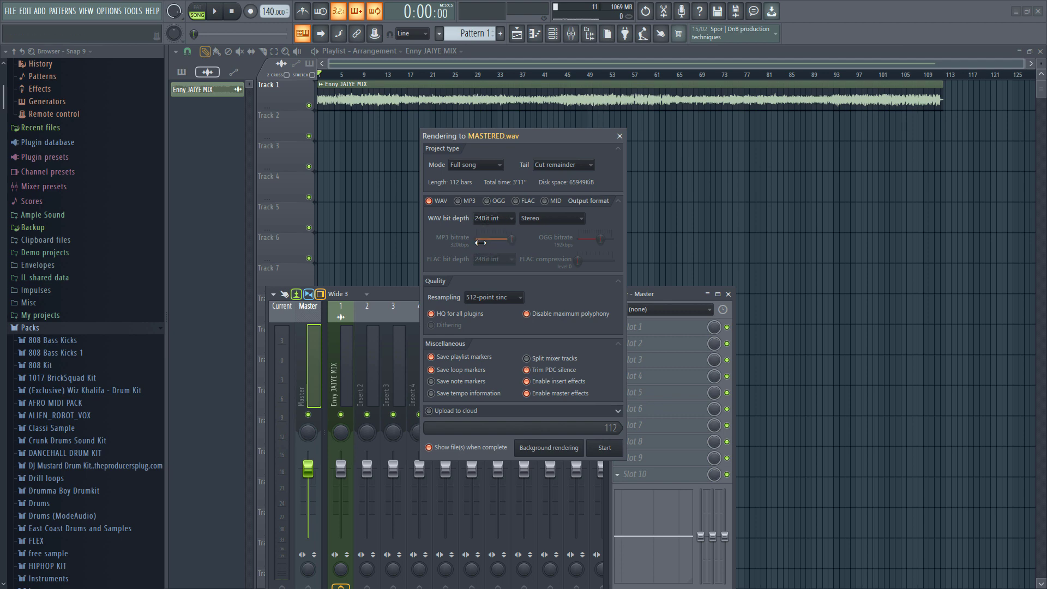
key(Return)
click(441, 267)
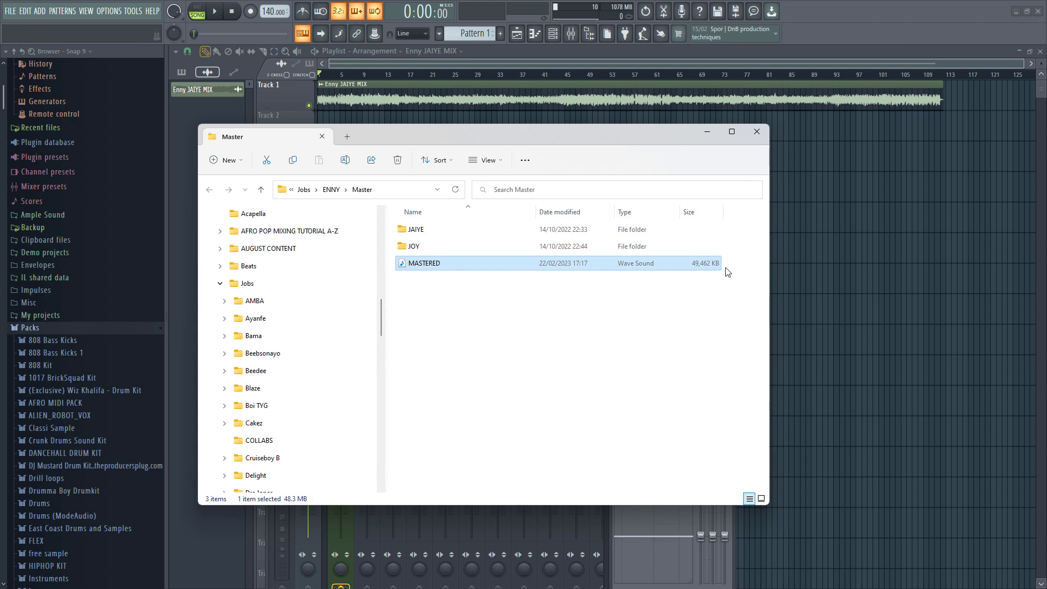
key(alt+Tab)
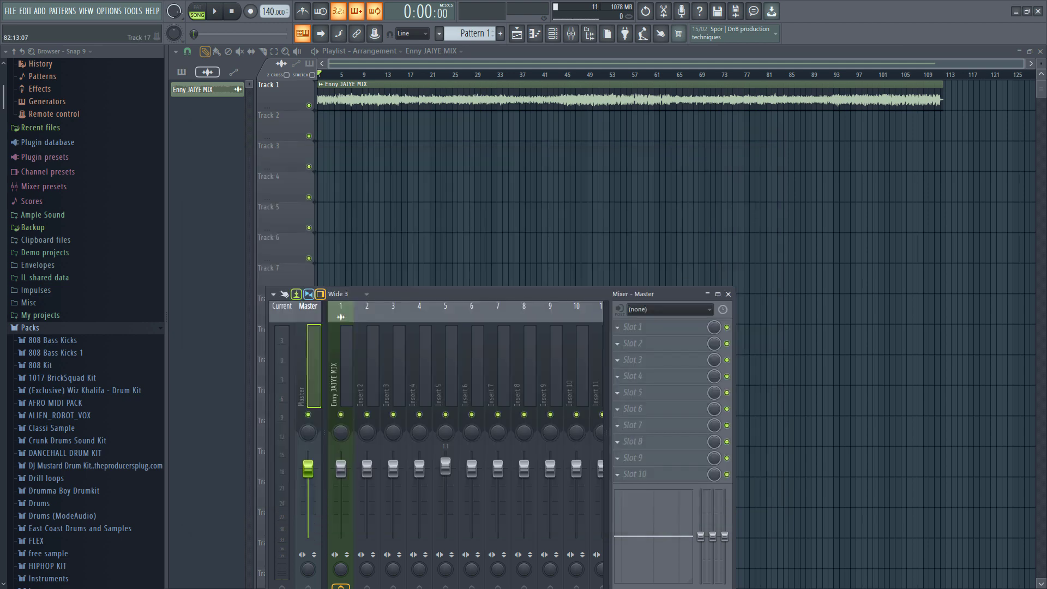